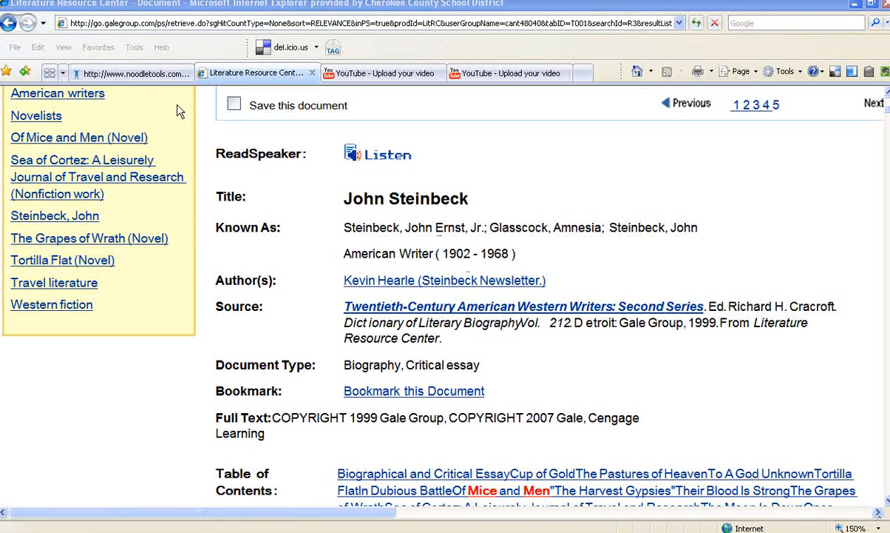
- Switch to the NoodleBib Works Cited page and start a new citation of type Online Database
click(135, 75)
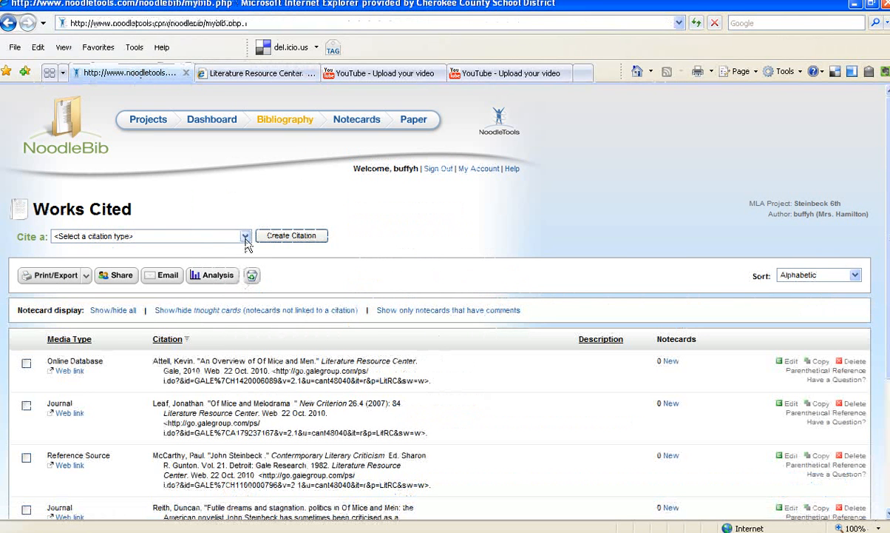
click(245, 237)
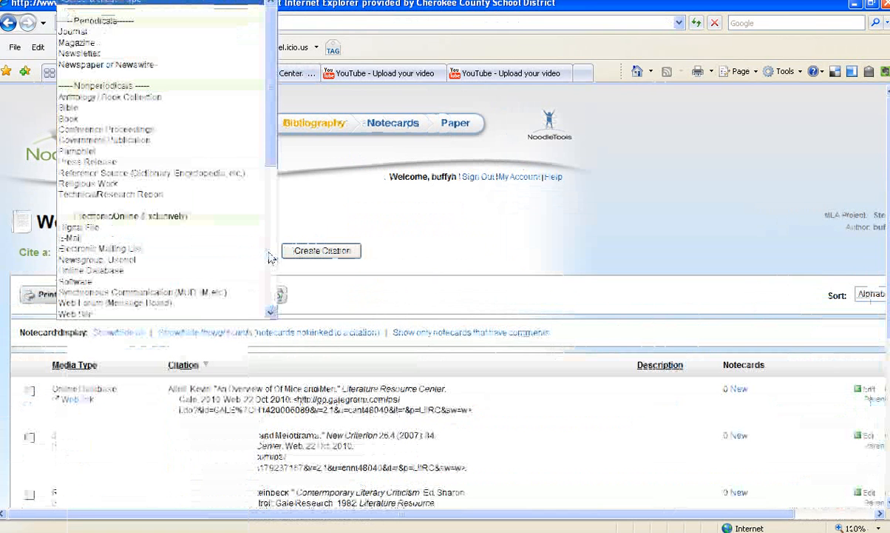
click(135, 272)
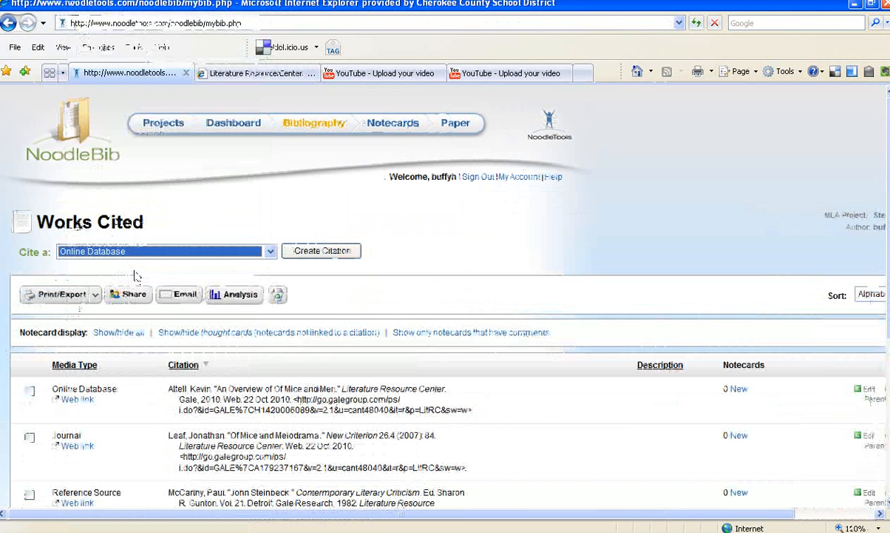
click(325, 253)
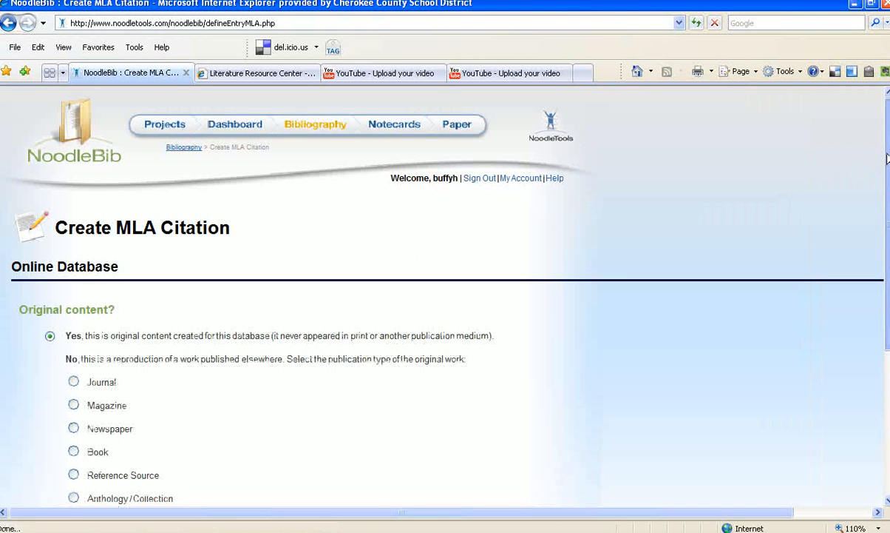
- Check the article's source record, then mark the database content as a reproduction of a Reference Source and continue
scroll(888, 209, down, 2)
drag(889, 209, 889, 212)
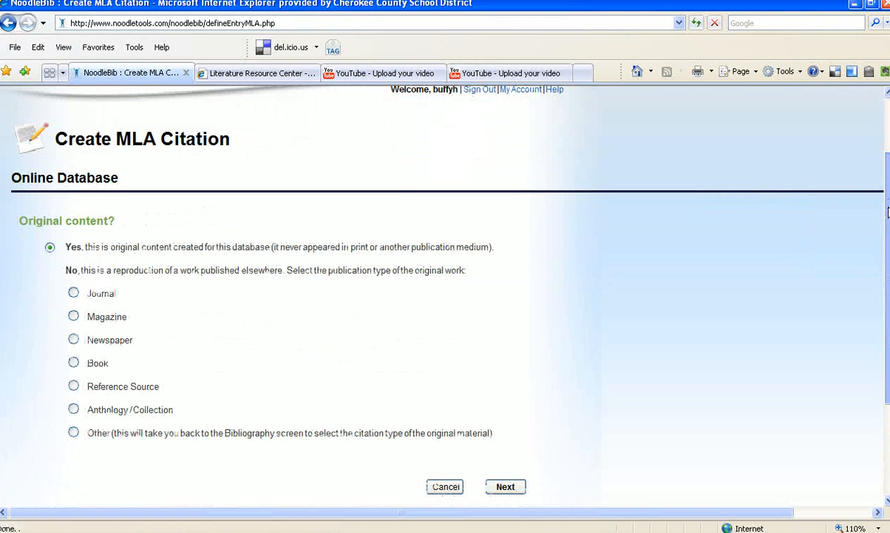
click(268, 79)
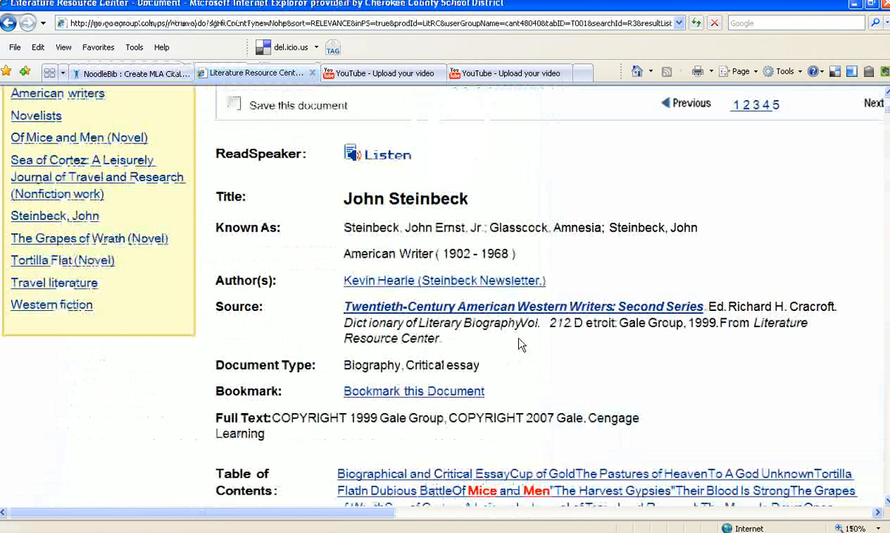
click(129, 74)
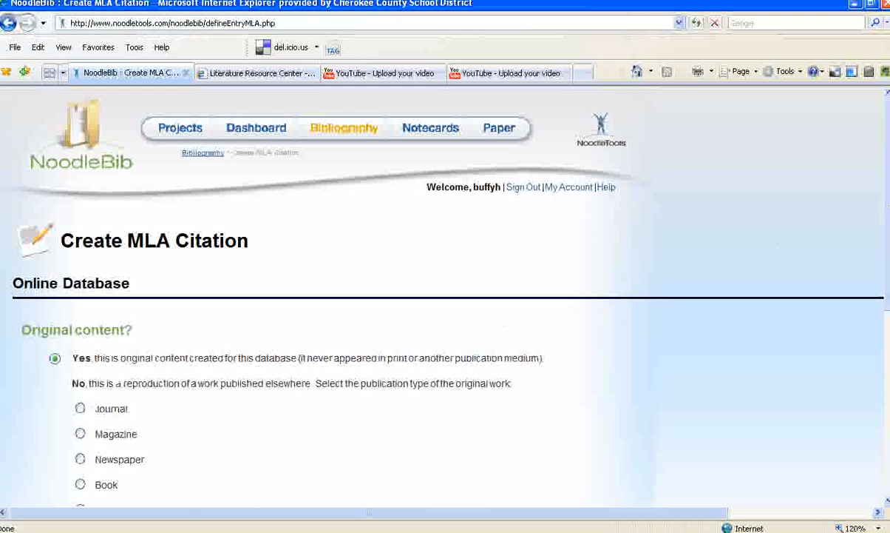
scroll(782, 250, down, 3)
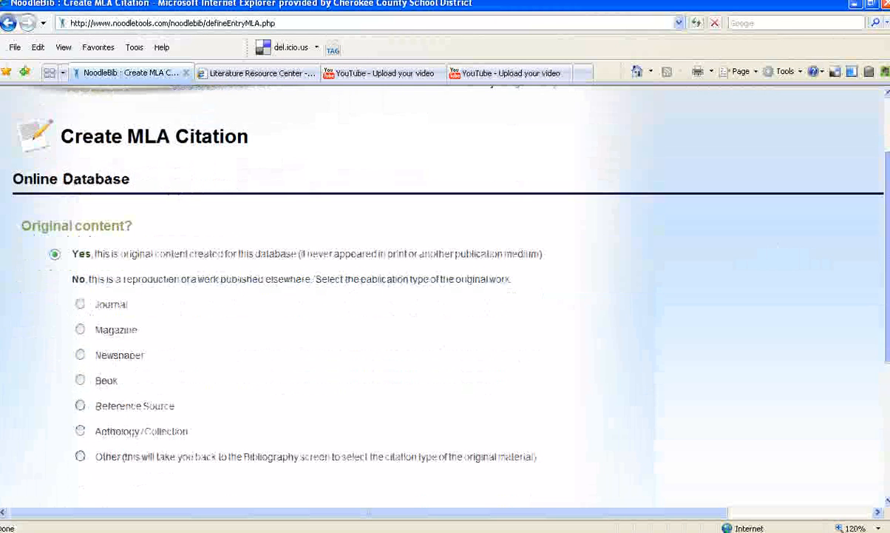
click(80, 406)
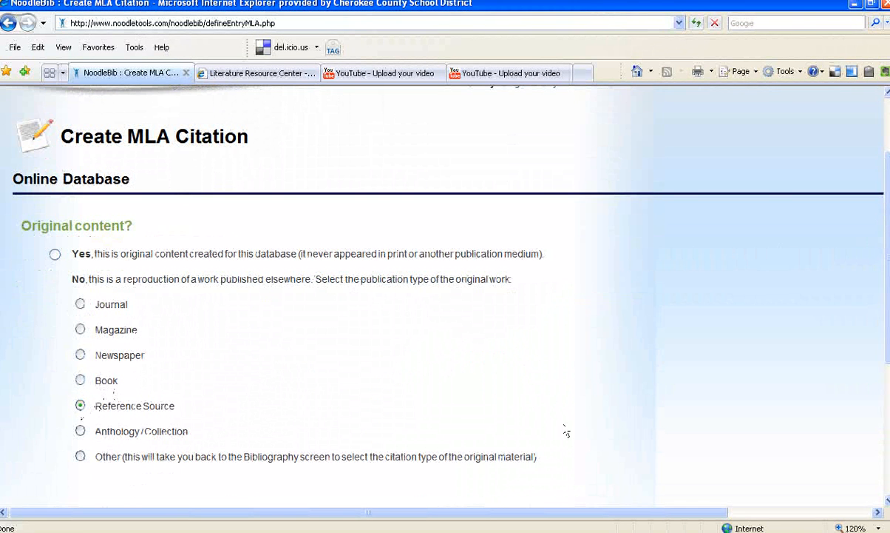
scroll(535, 338, down, 3)
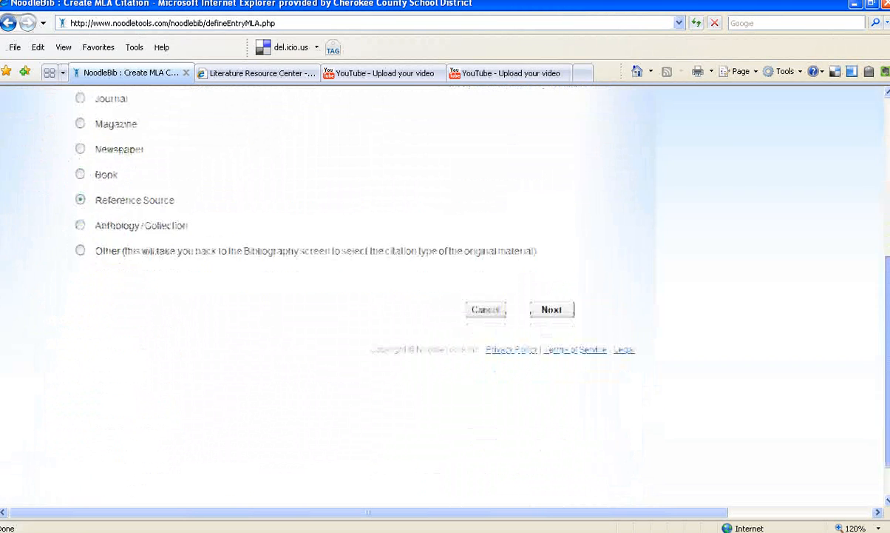
click(547, 294)
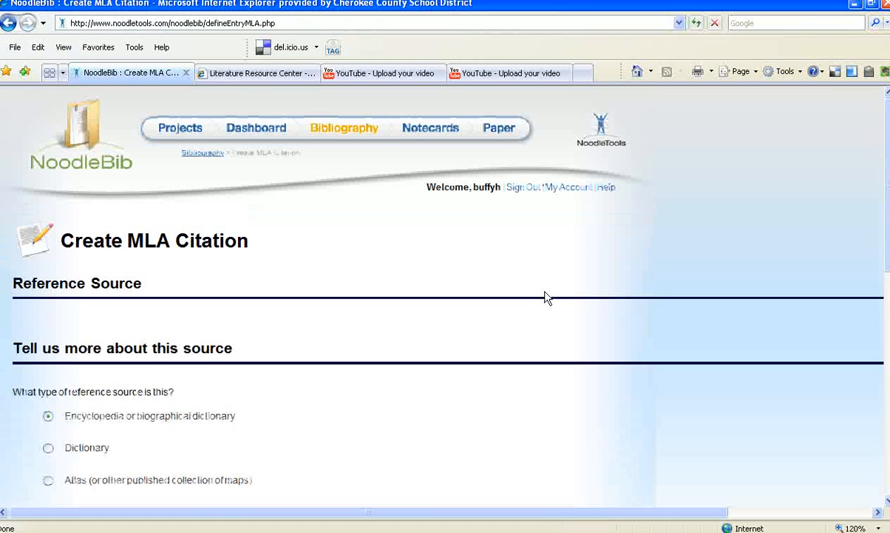
- Describe the source as an encyclopedia article or entry duplicated from a printed work, and continue to the citation form
drag(887, 178, 888, 288)
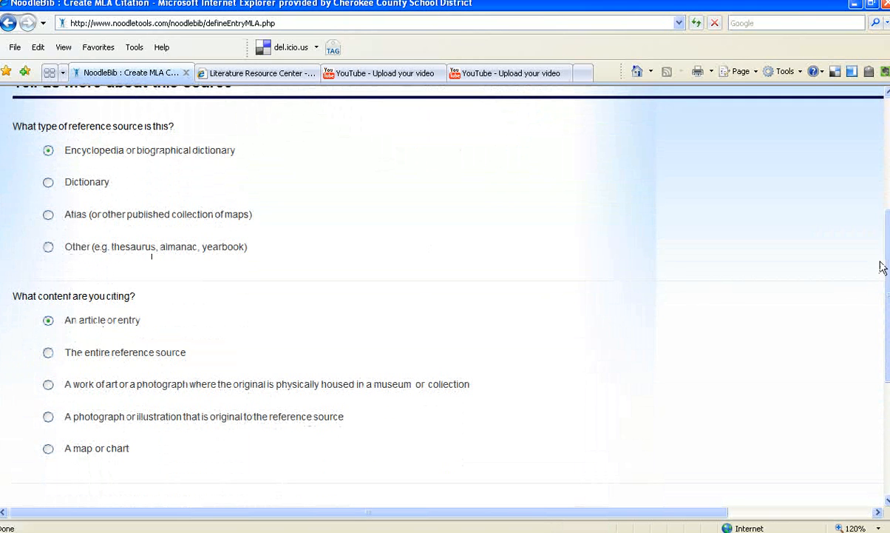
drag(880, 266, 889, 380)
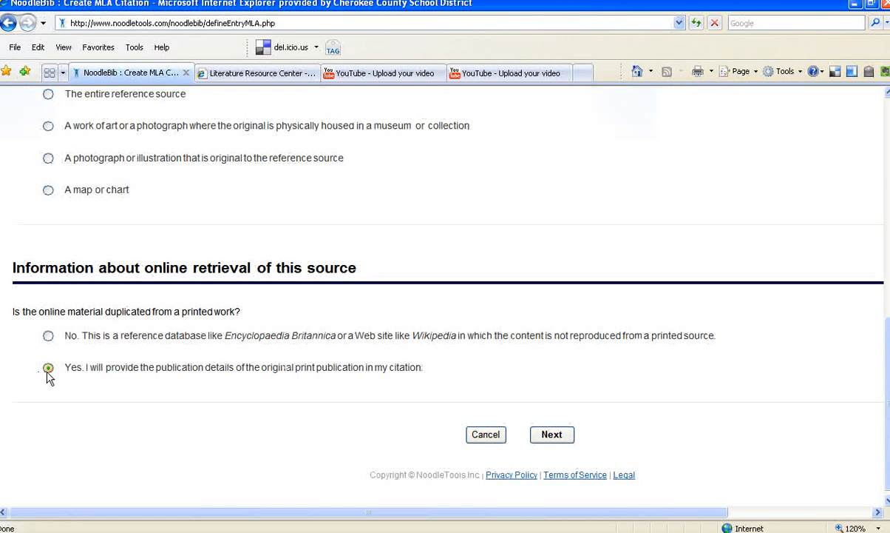
click(551, 436)
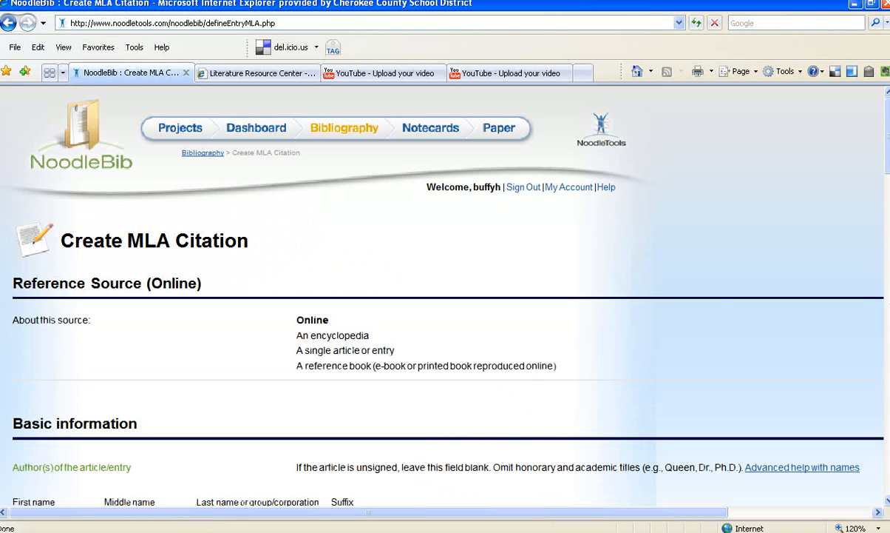
- Look up the article's author in the source record and add the author's first and last name to the article's author list
drag(888, 147, 888, 208)
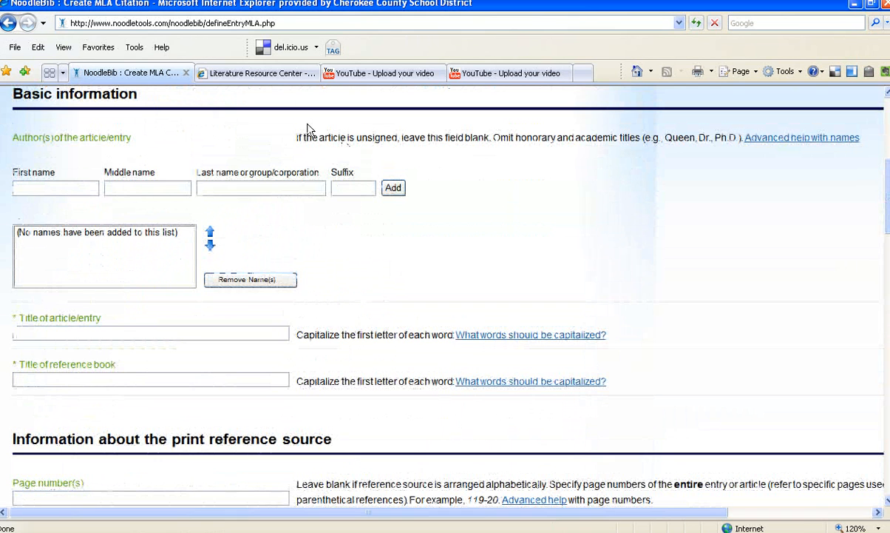
click(281, 74)
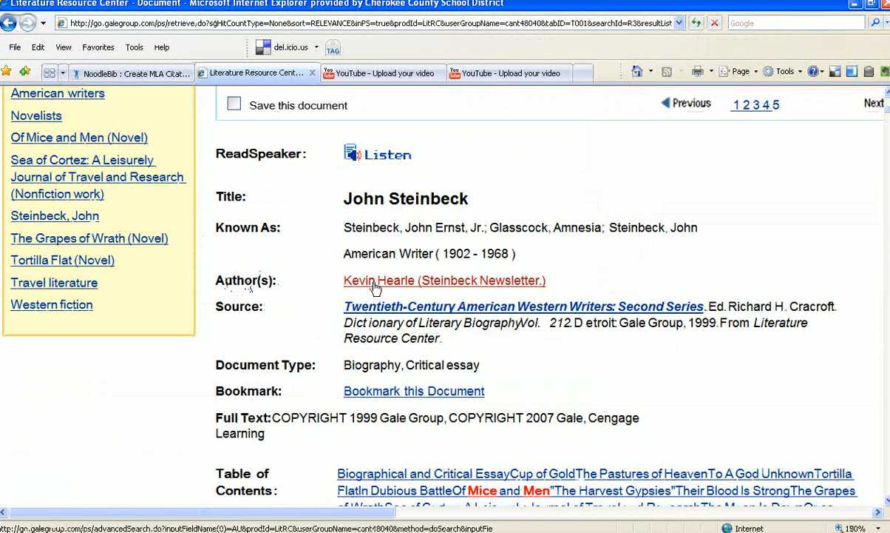
click(157, 83)
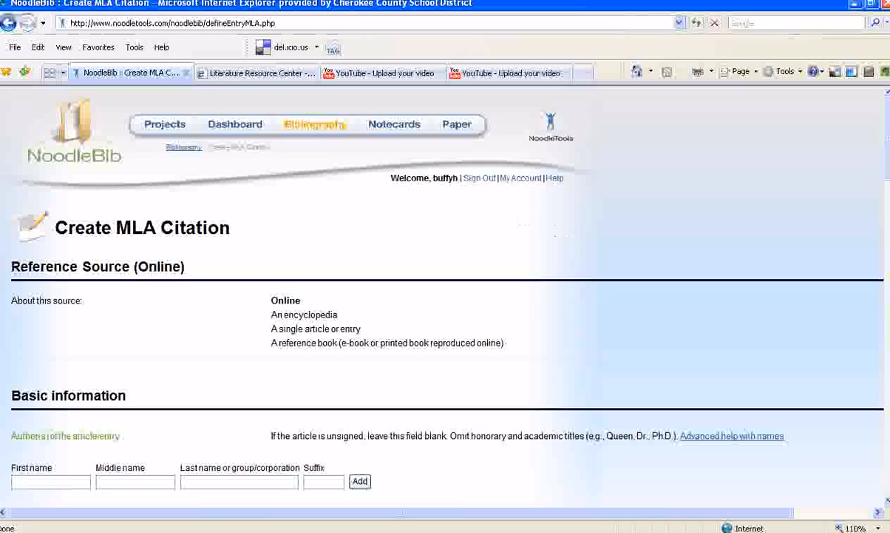
scroll(444, 296, down, 1)
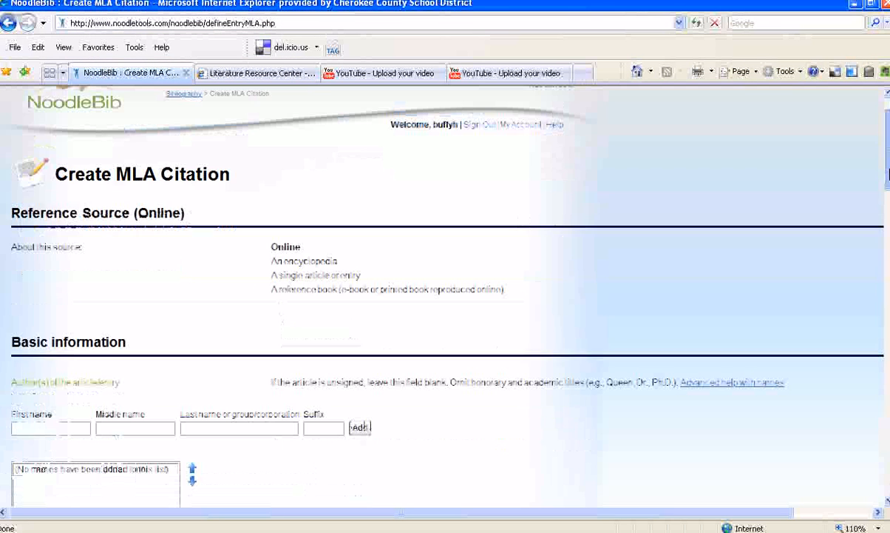
scroll(888, 173, down, 4)
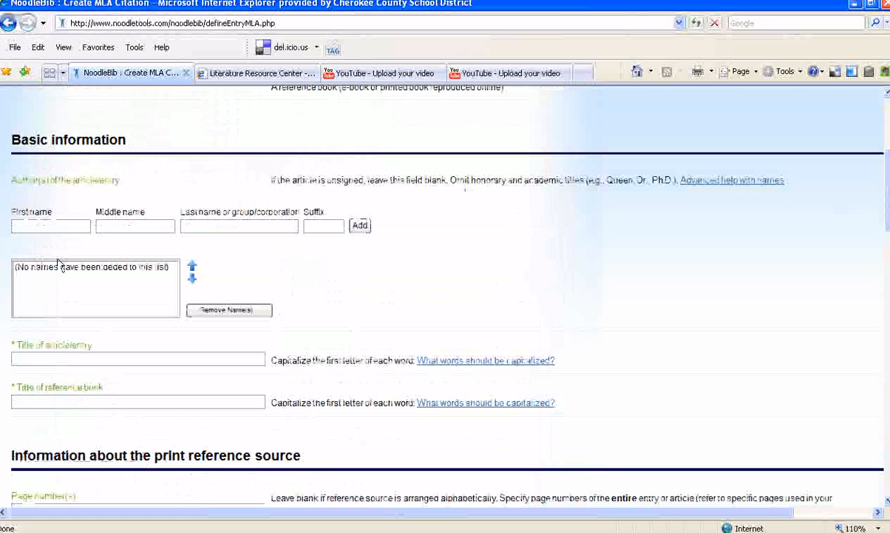
click(54, 225)
text(K)
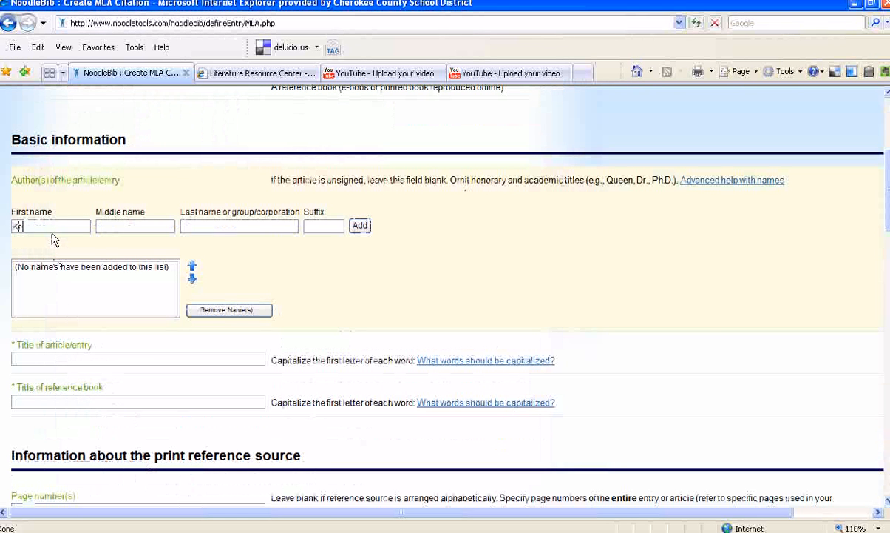
text(ea)
text(in)
text(Heard)
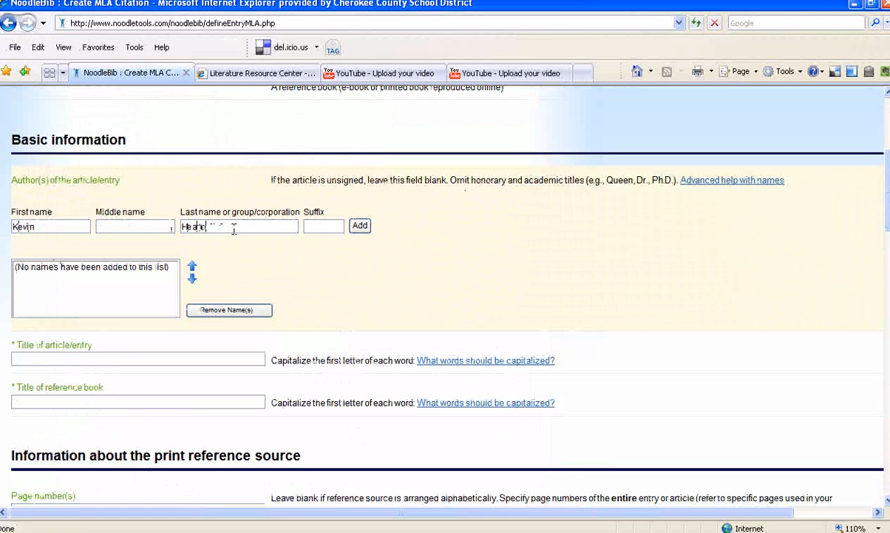
click(360, 228)
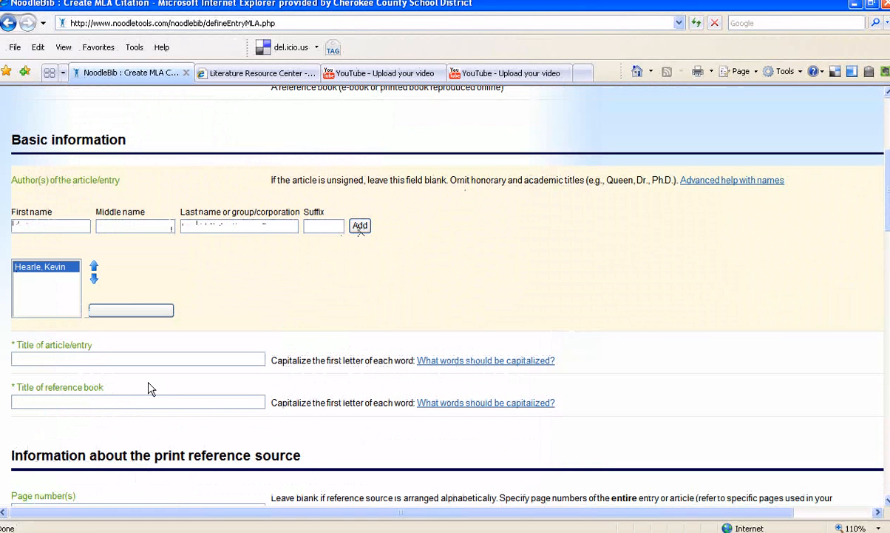
- Copy the title "John Steinbeck" from the database record into the citation's title of article/entry
click(128, 359)
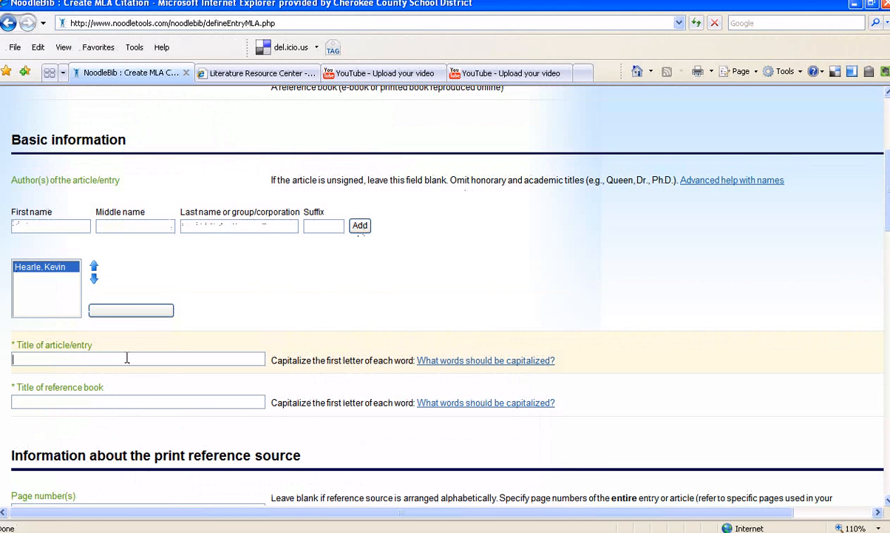
click(253, 76)
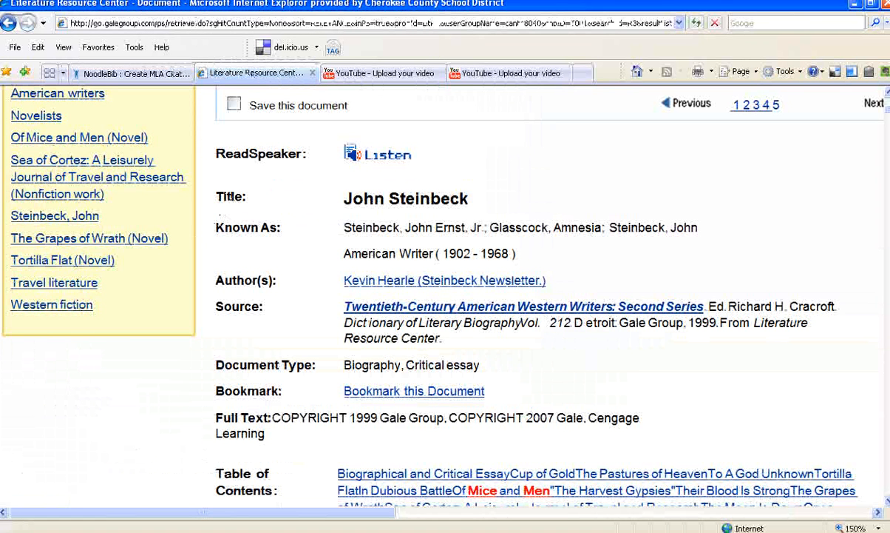
drag(470, 199, 372, 201)
key(ctrl+c)
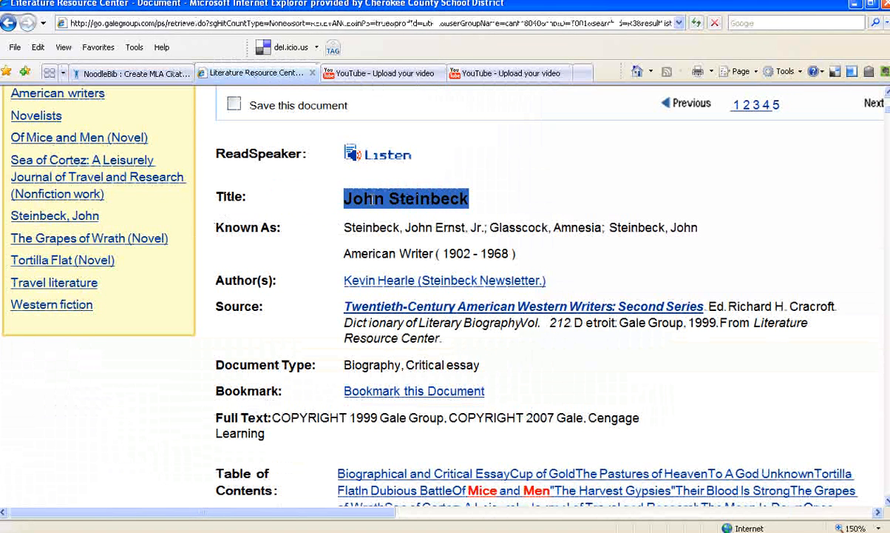
click(163, 74)
click(66, 359)
key(ctrl+v)
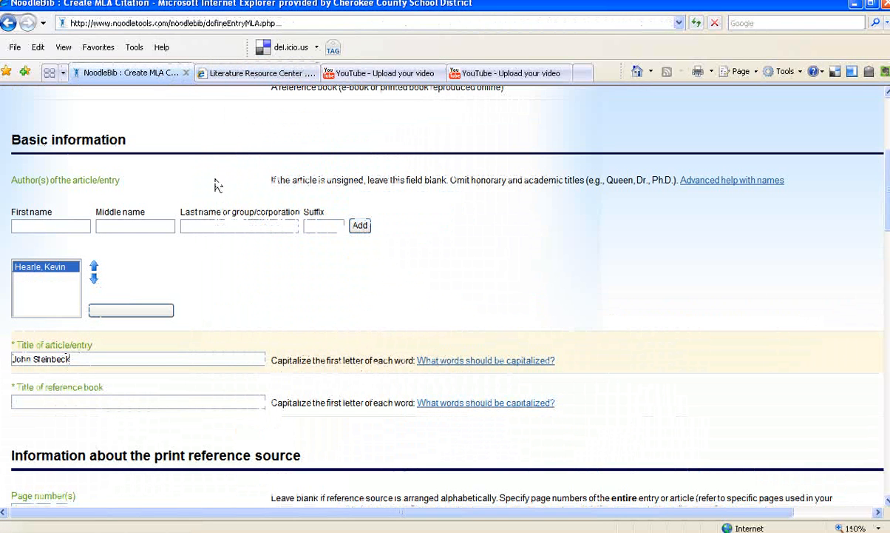
- Copy the source title "Twentieth-Century American Western Writers: Second Series" from the database record into the citation's title of reference book
click(222, 74)
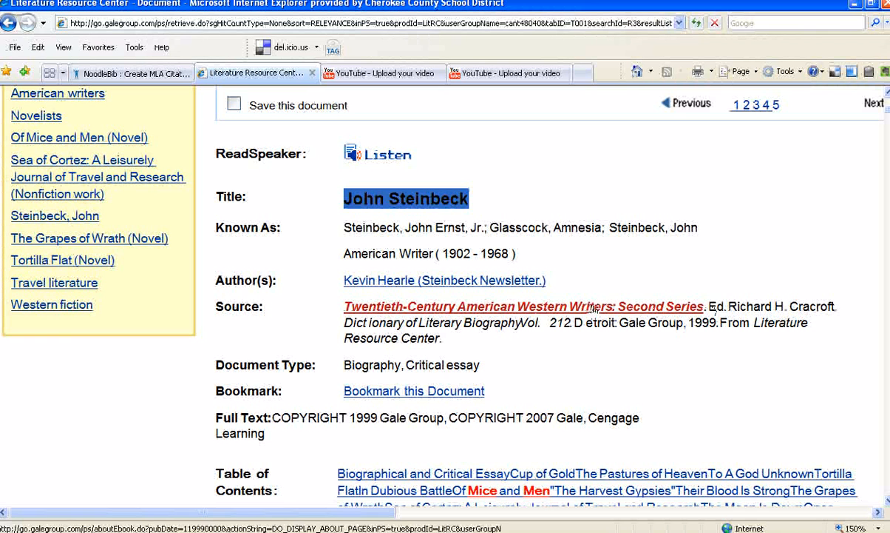
click(247, 306)
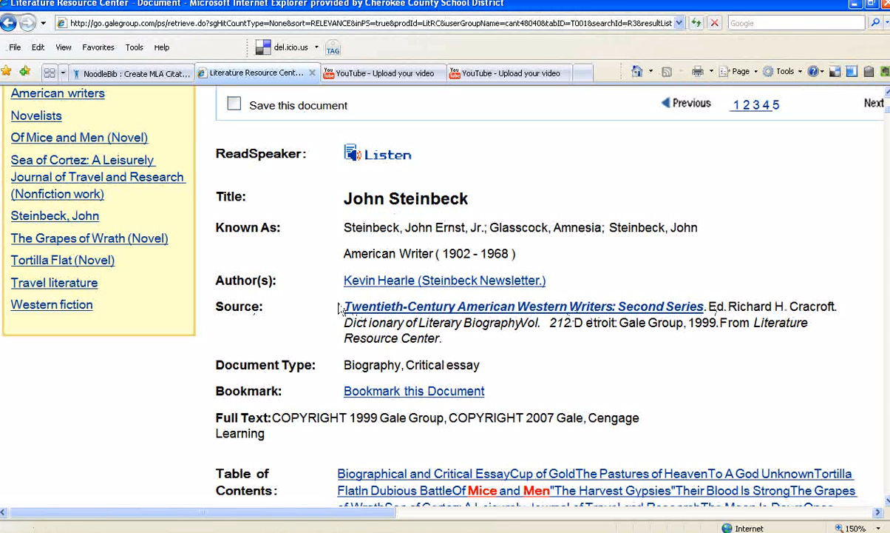
drag(339, 307, 695, 309)
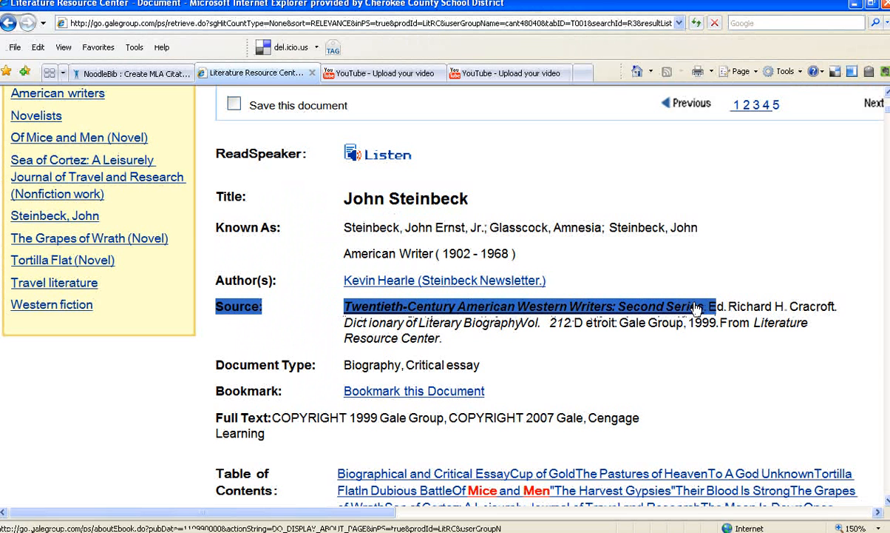
click(163, 75)
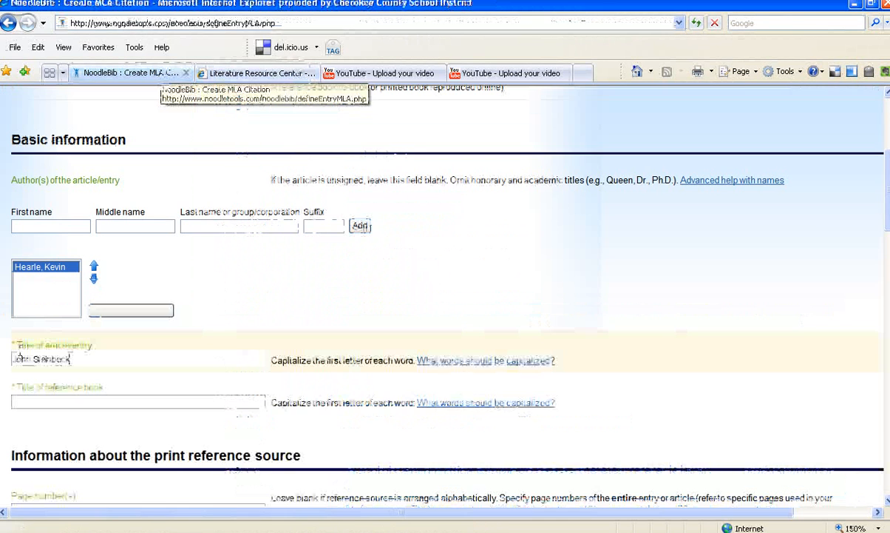
click(34, 401)
key(ctrl+v)
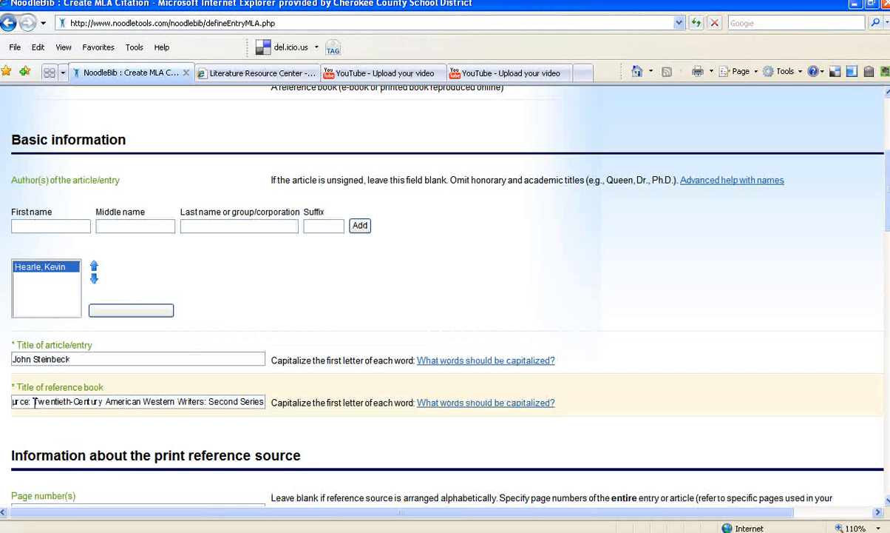
- Remove the leading word "Source:" from the title of the reference book
key(Home)
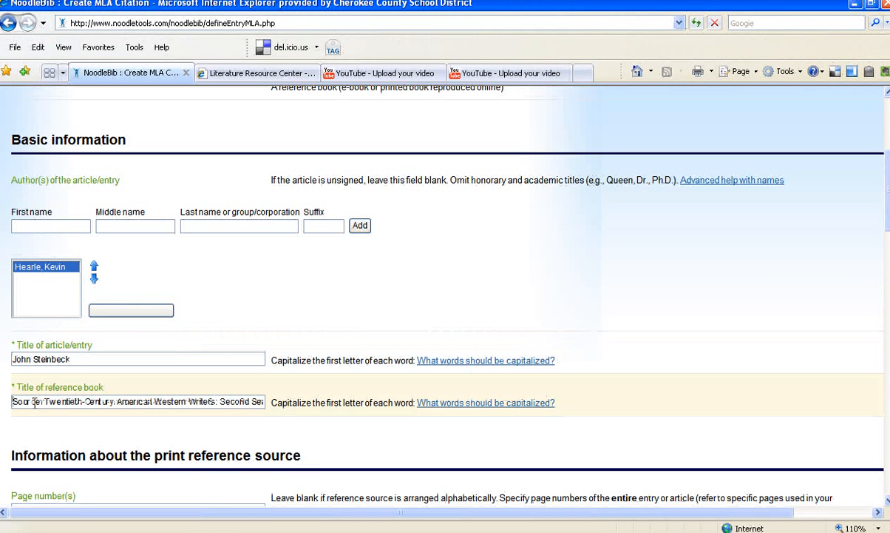
click(44, 402)
key(BackSpace)
key(BackSpace)
key(BackSpace)
key(BackSpace)
key(BackSpace)
key(BackSpace)
key(BackSpace)
key(BackSpace)
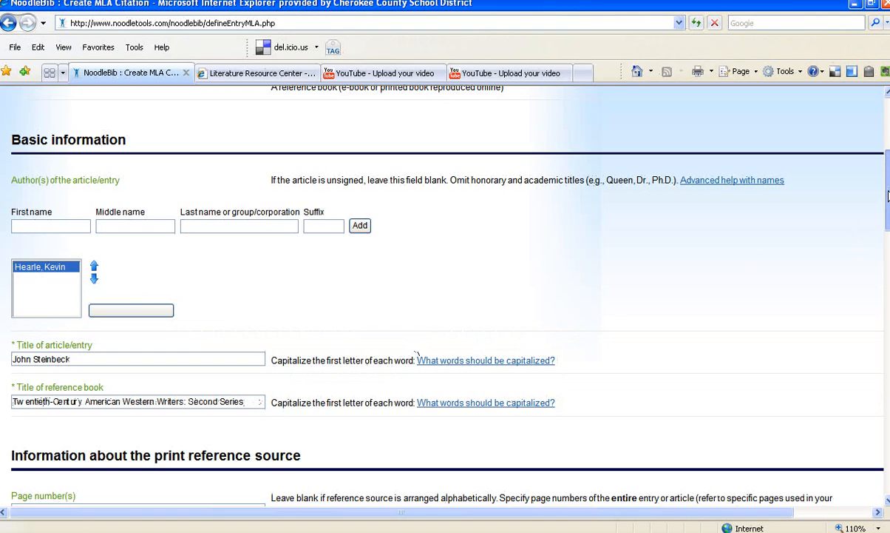
- Check the article's source record in the database for page numbers of the print reference source
drag(889, 195, 888, 261)
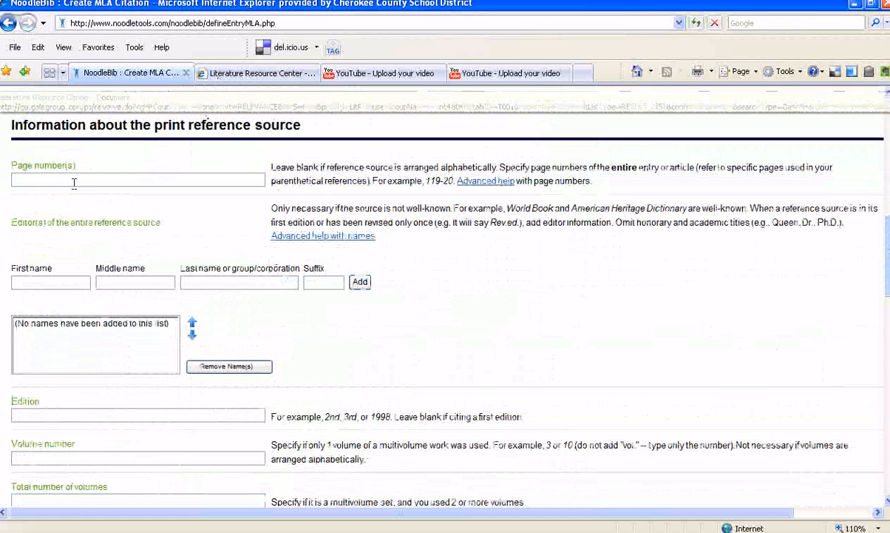
click(229, 74)
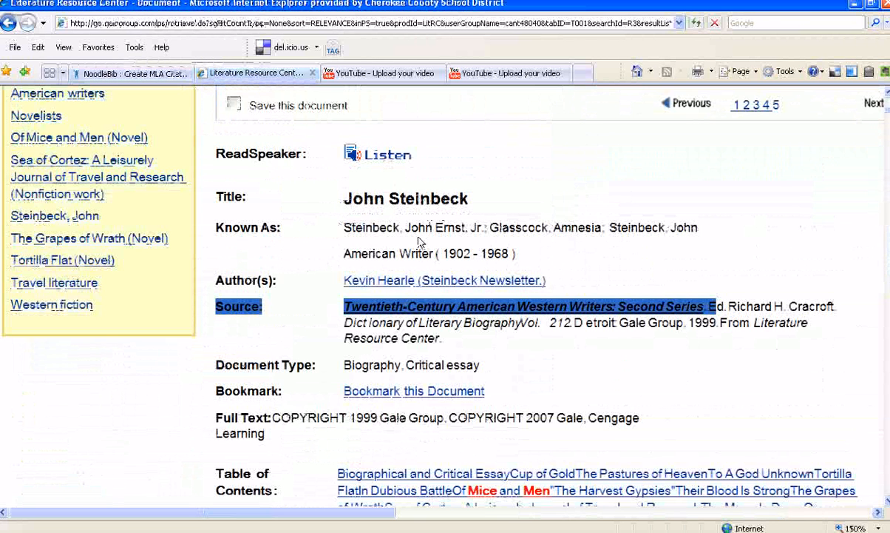
click(457, 343)
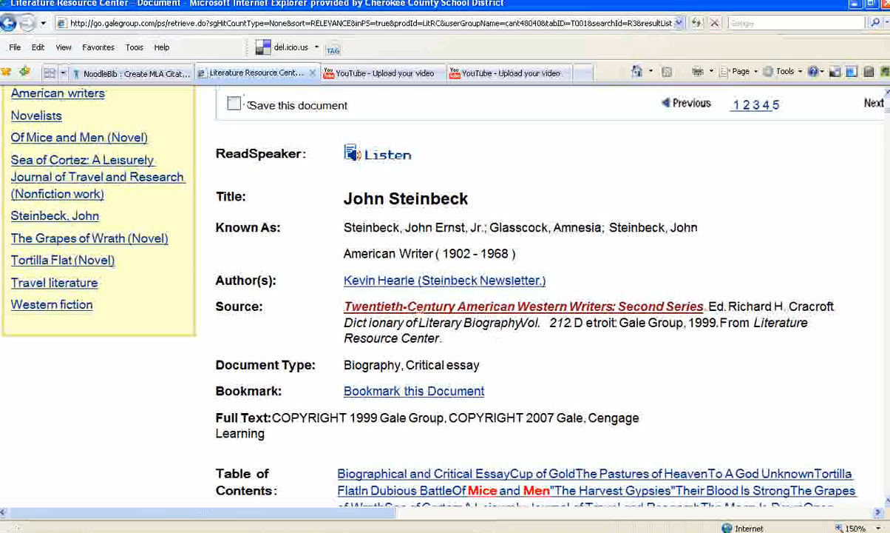
click(129, 74)
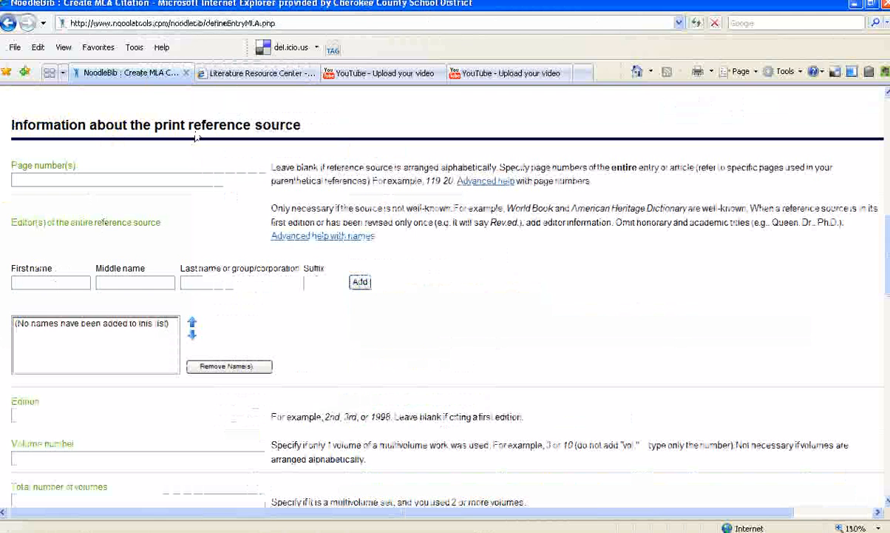
- Copy the editor's full name from the database source record into the first name field for the reference source's editor
click(222, 73)
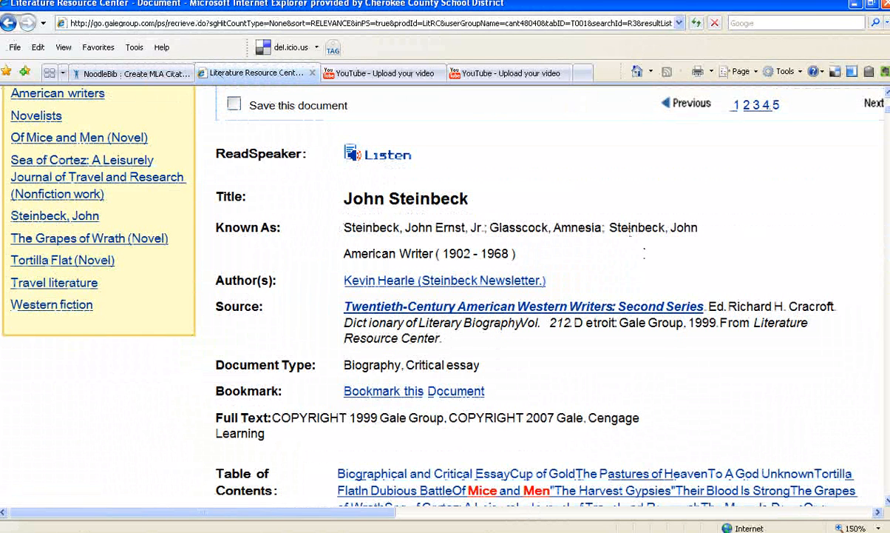
drag(727, 305, 830, 306)
key(ctrl+c)
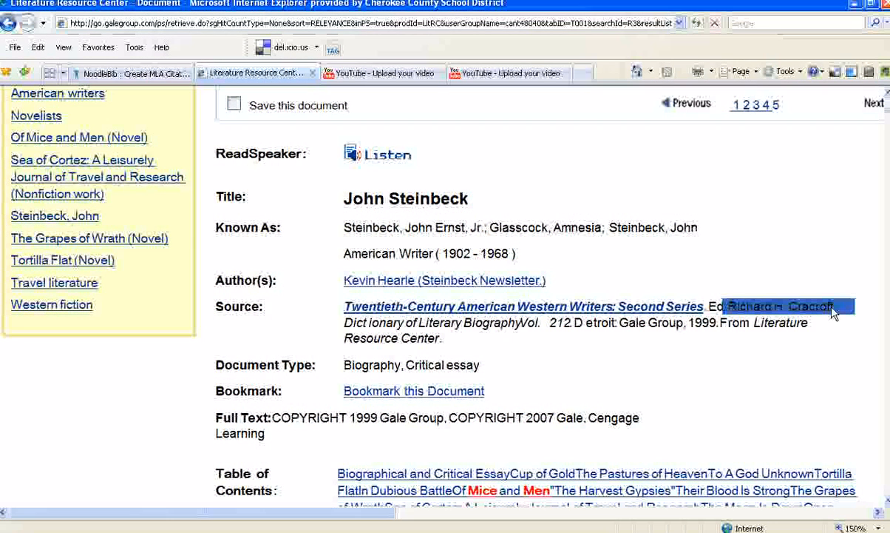
click(132, 73)
click(40, 282)
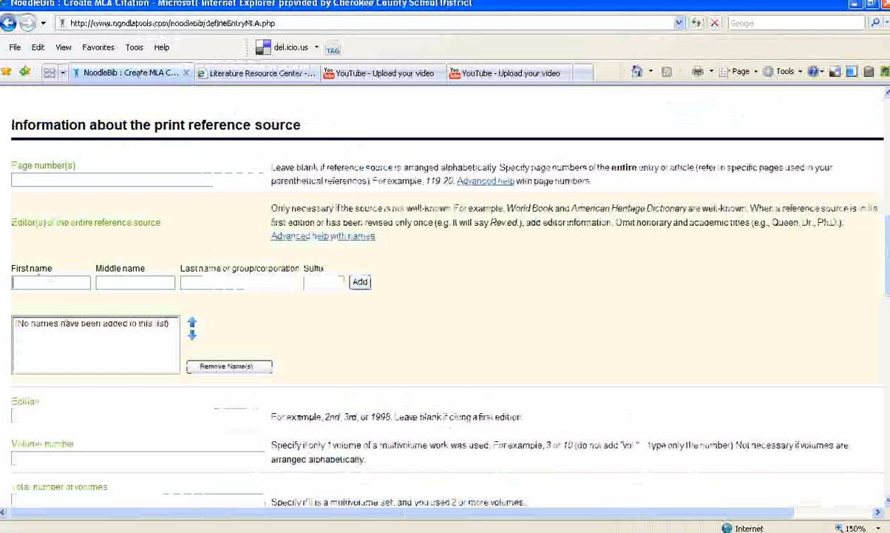
key(ctrl+v)
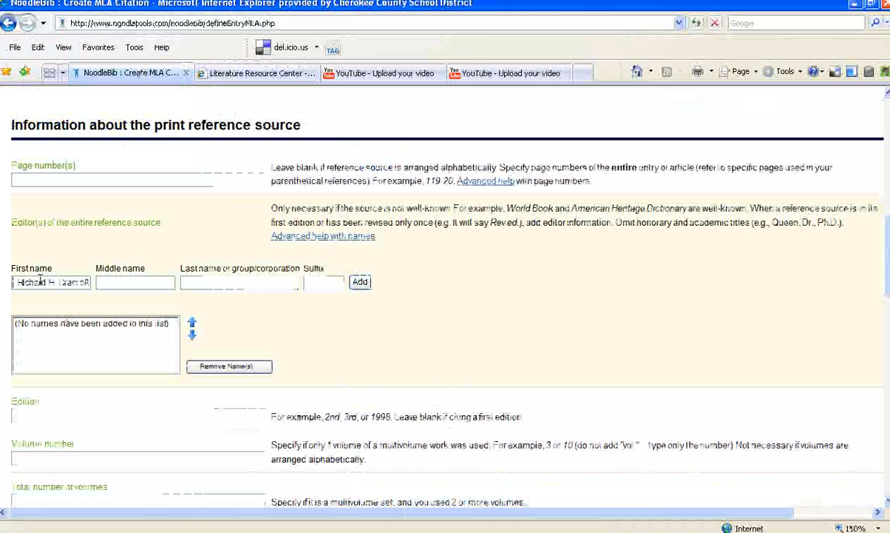
- Split the editor's name into first name, middle initial and last name, remove the extra text, and add it to the editor list
click(205, 284)
text(Cra)
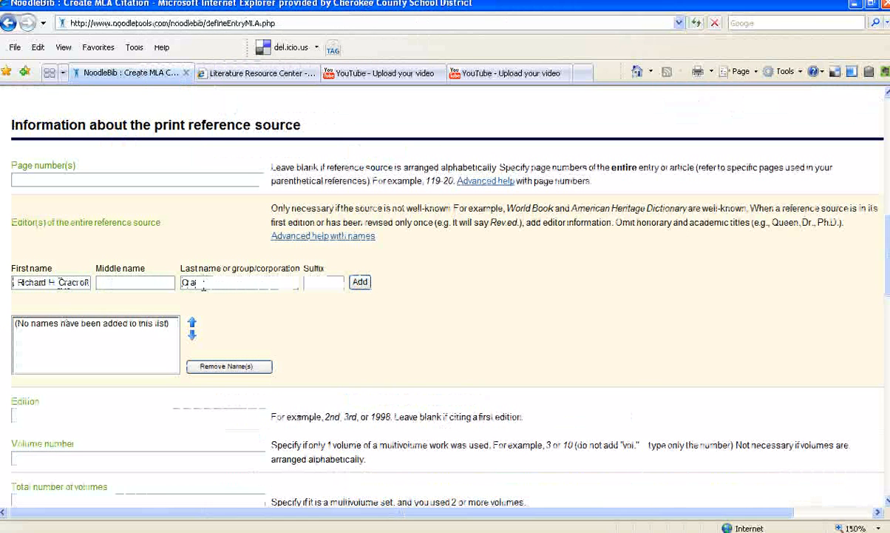
text(croft)
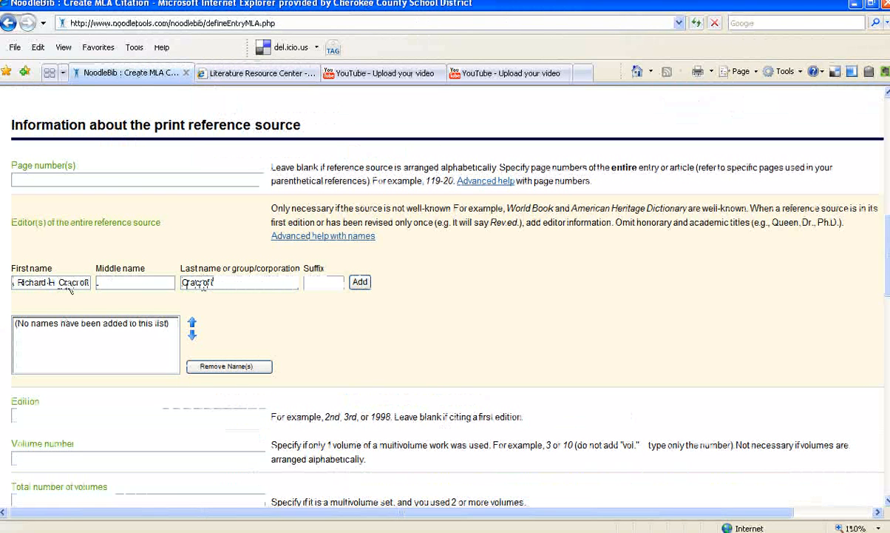
click(111, 278)
text(H)
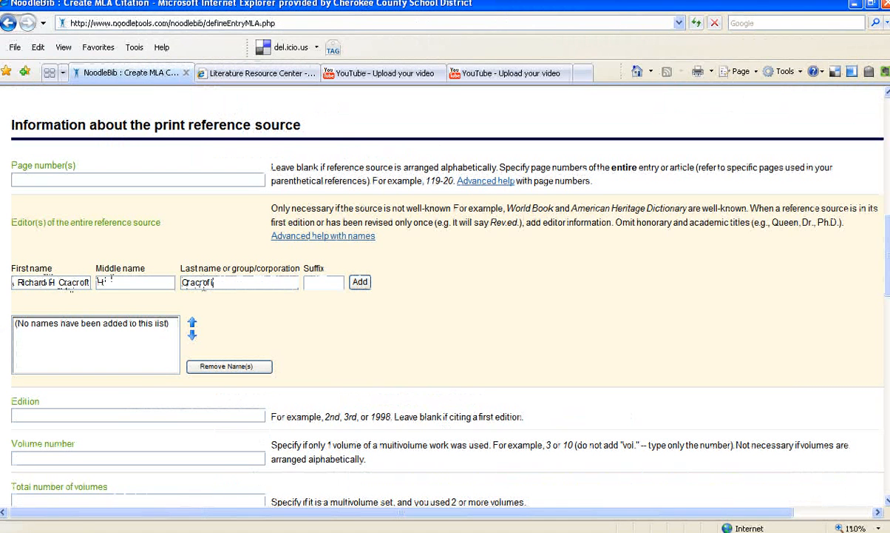
drag(46, 282, 89, 282)
key(BackSpace)
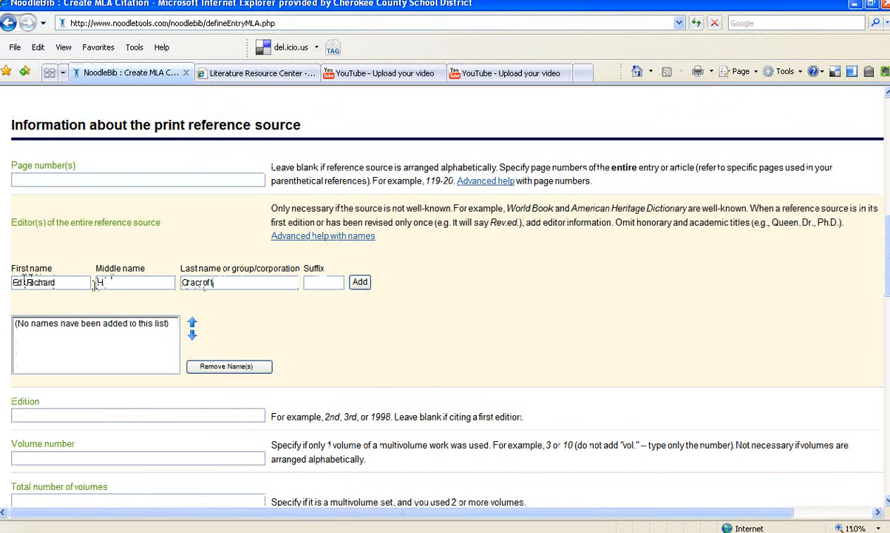
drag(12, 281, 24, 282)
key(BackSpace)
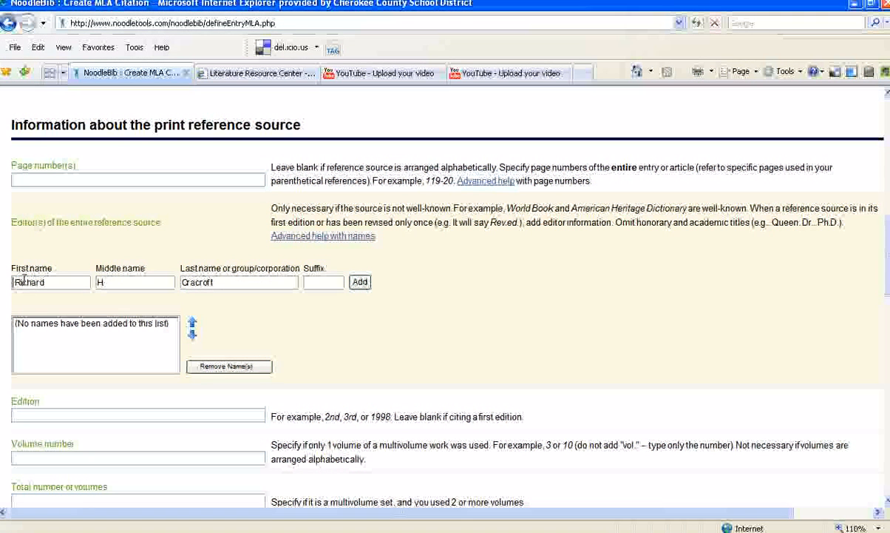
click(360, 281)
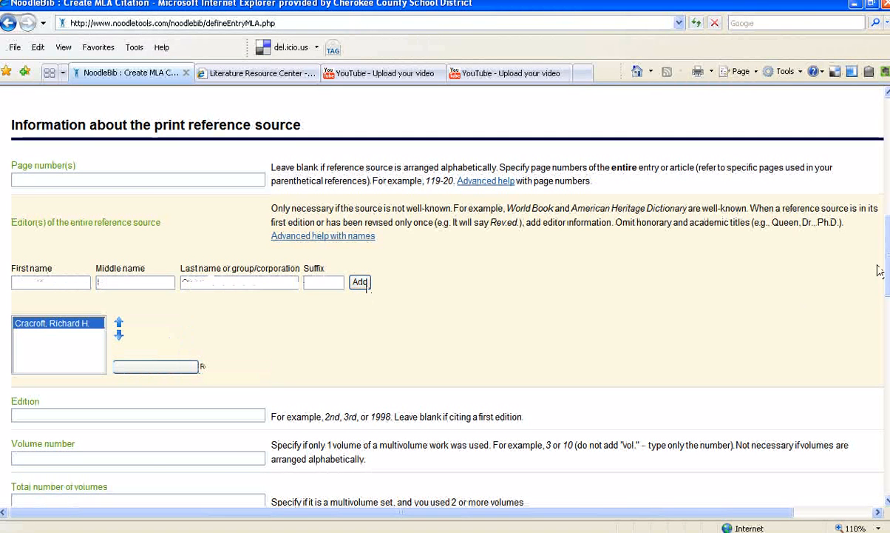
- Look up the volume in the database source record and enter 212 as the print source's volume number
scroll(368, 289, down, 5)
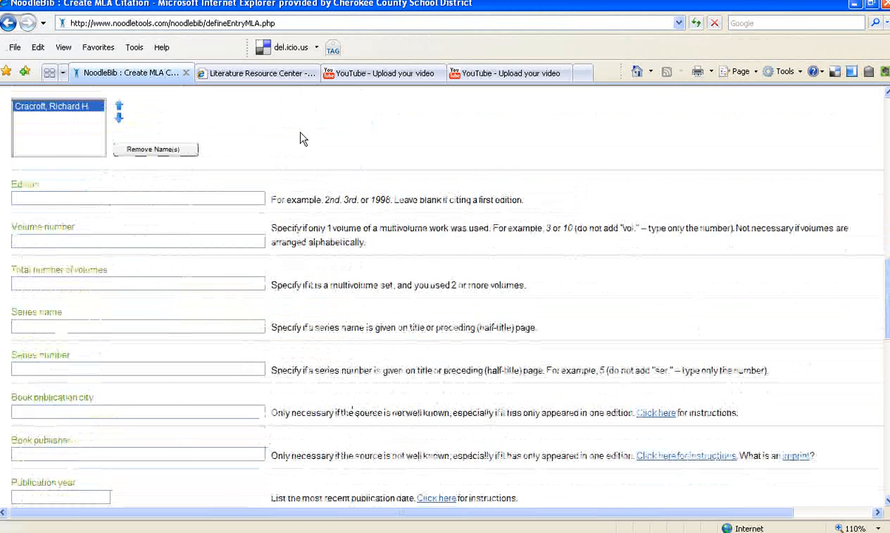
click(273, 78)
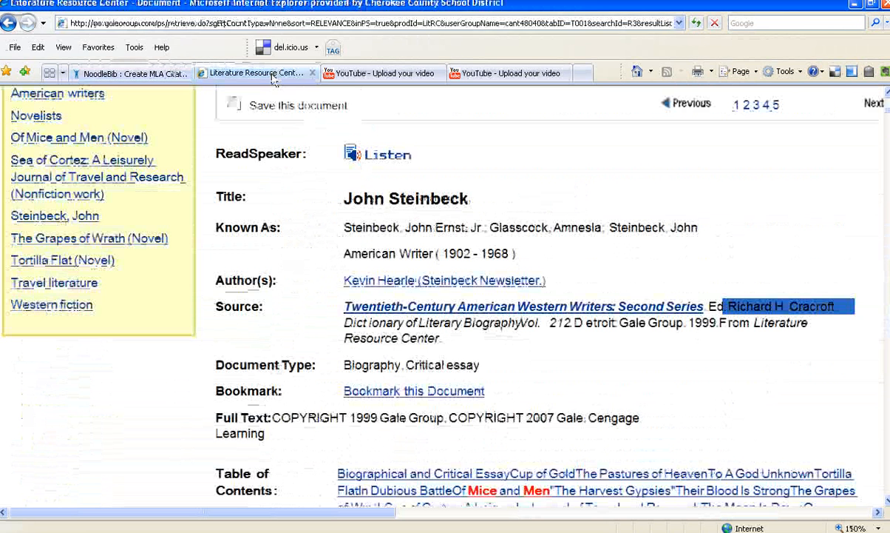
click(601, 346)
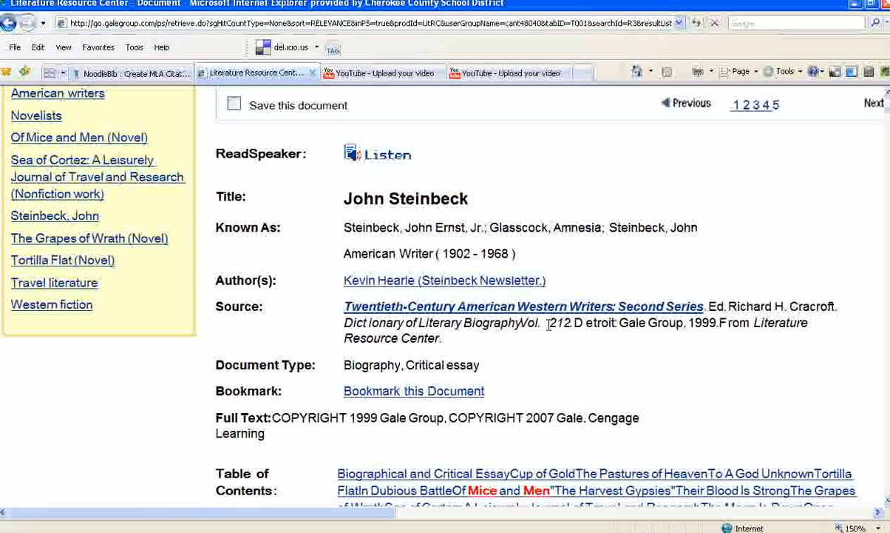
click(104, 73)
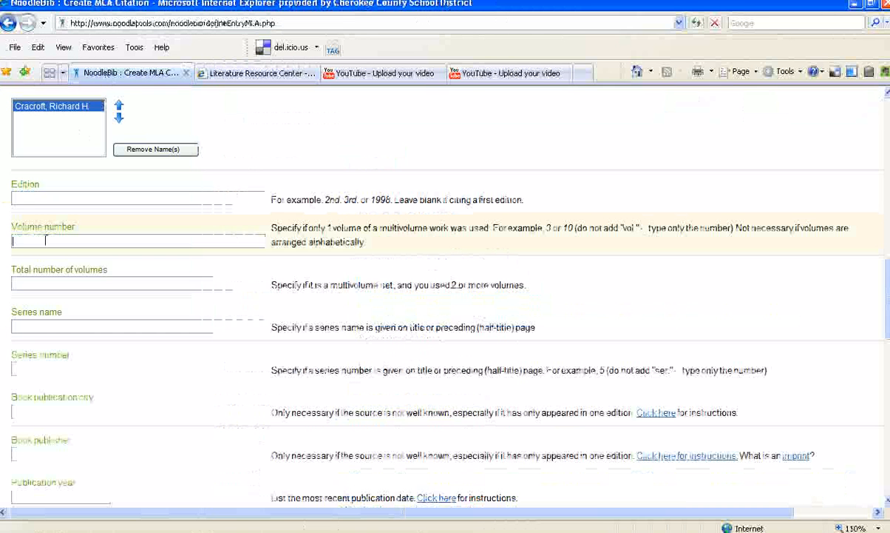
text(212)
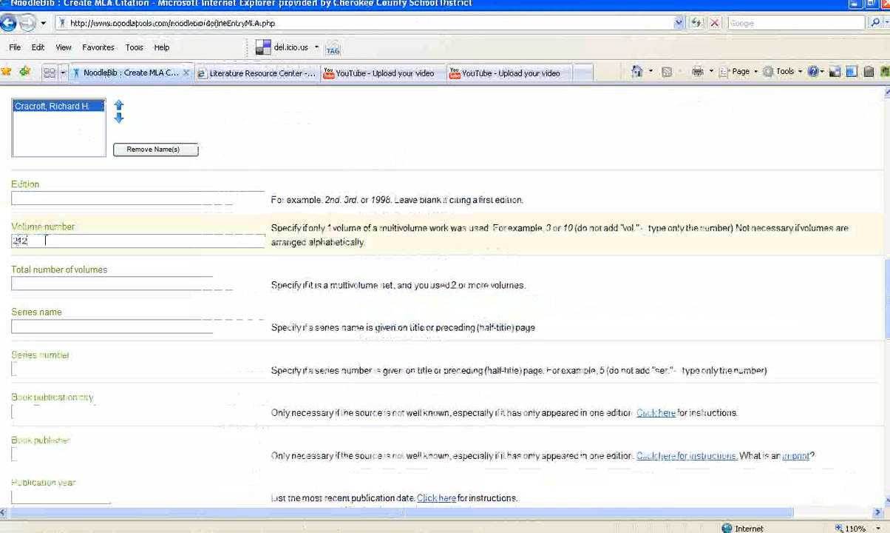
click(46, 284)
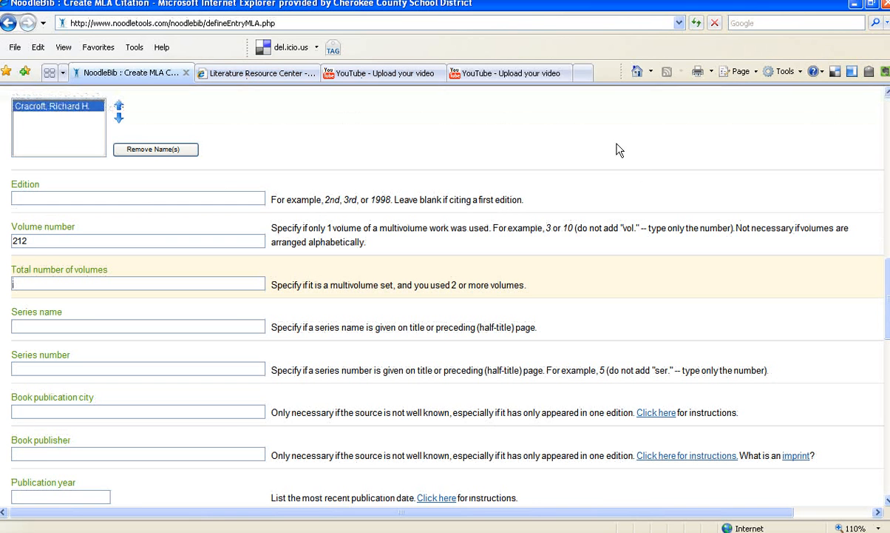
- Look up the place of publication in the database source record and enter Detroit as the book publication city
click(284, 78)
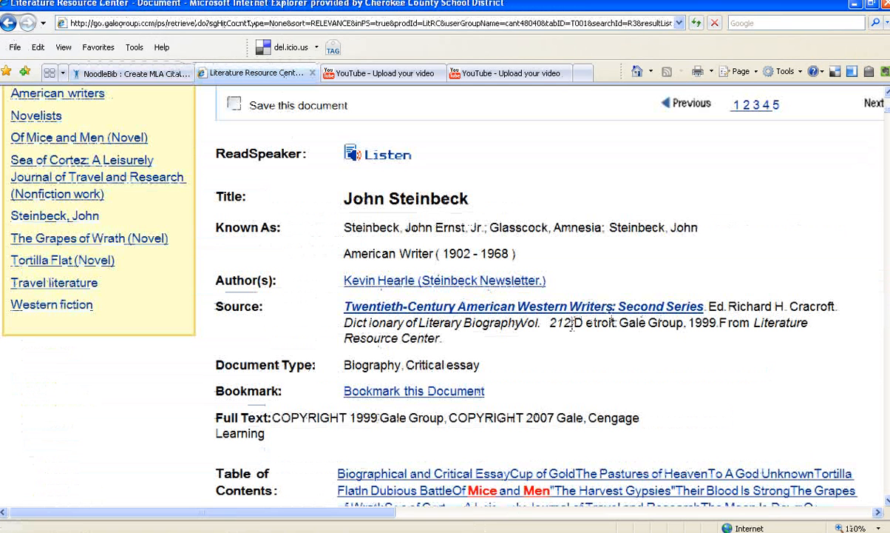
drag(575, 323, 619, 323)
click(596, 311)
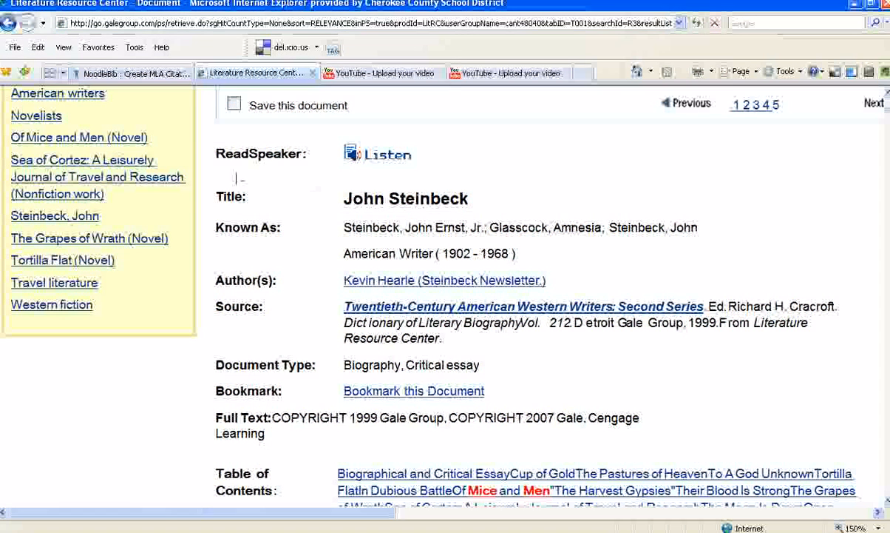
click(133, 74)
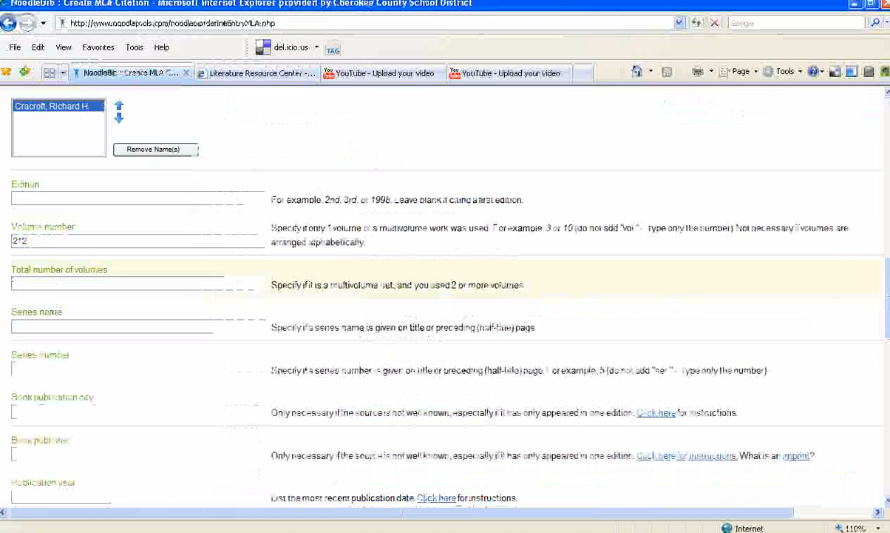
click(42, 412)
text(Detroit)
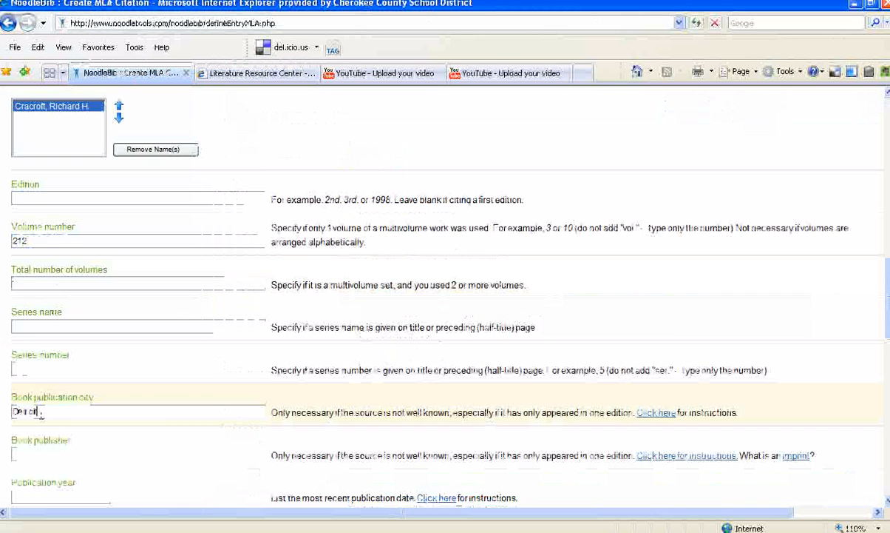
- Enter Gale Group as the book publisher and 1999 as the publication year
key(Tab)
text(Gale Gr)
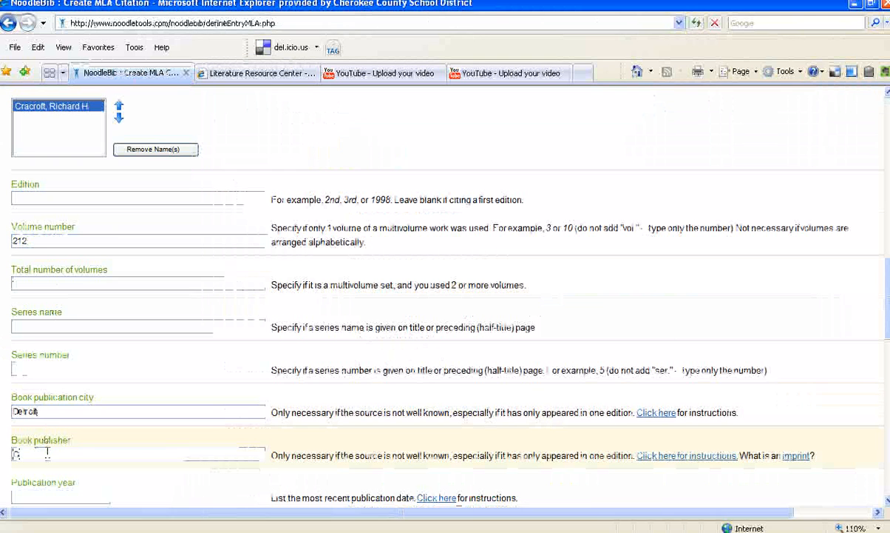
text(oup)
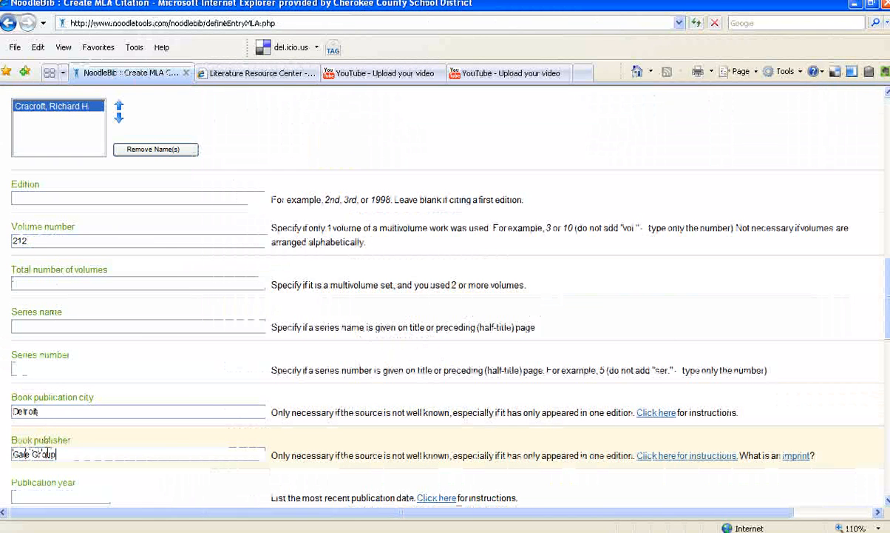
click(32, 494)
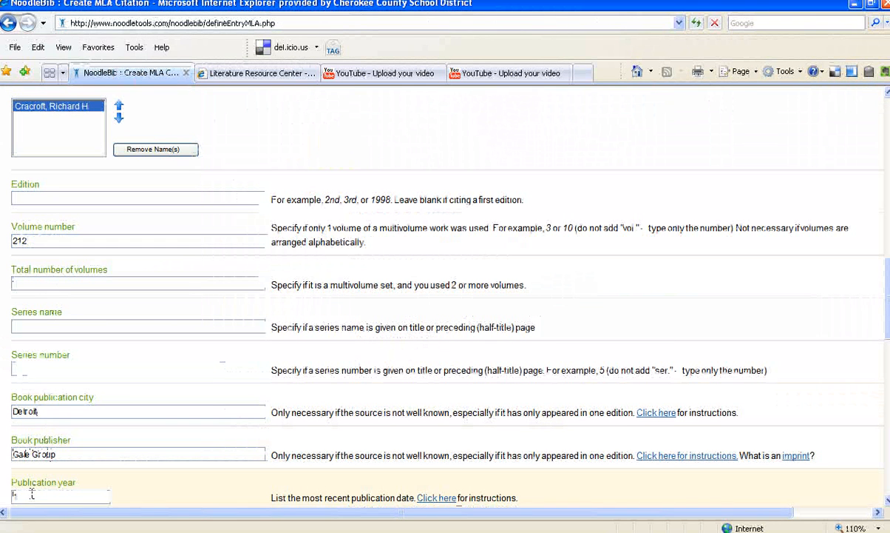
text(1999)
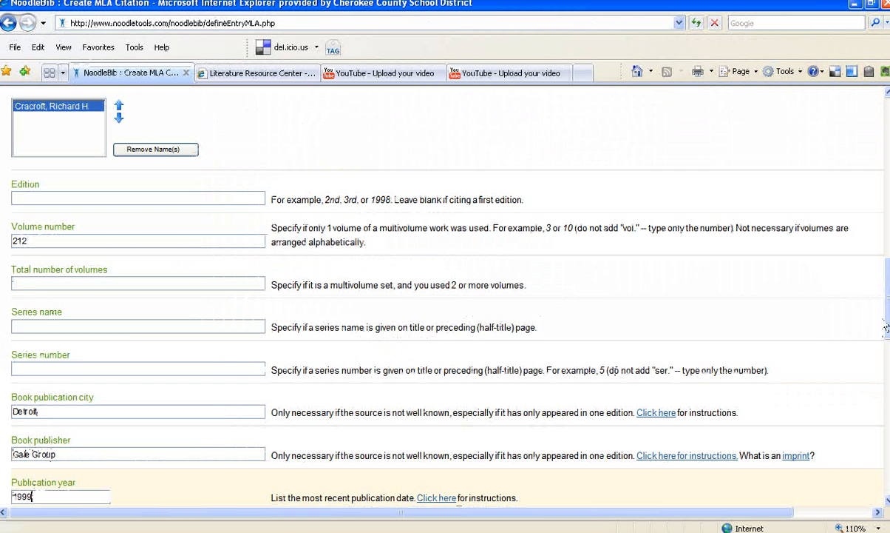
- Enter Literature Resource Center as the name of the online database in the online retrieval information
scroll(886, 331, down, 4)
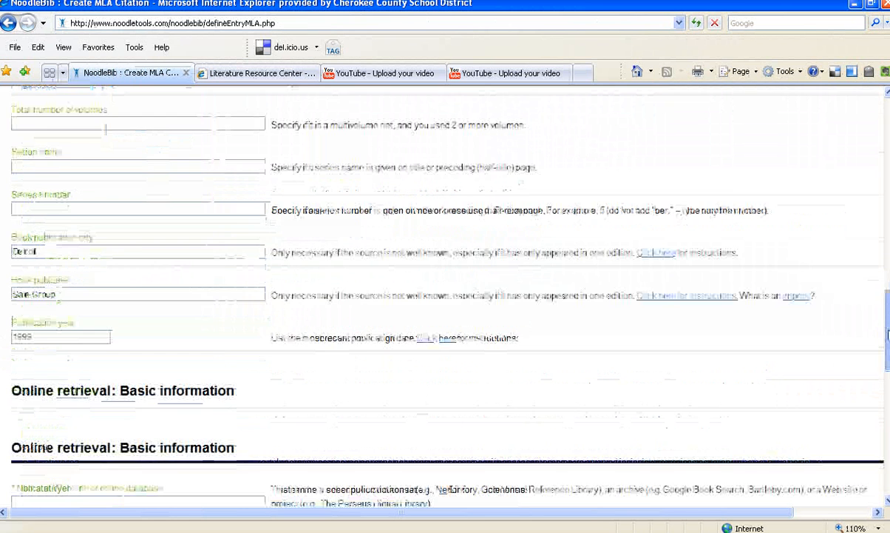
drag(888, 332, 888, 378)
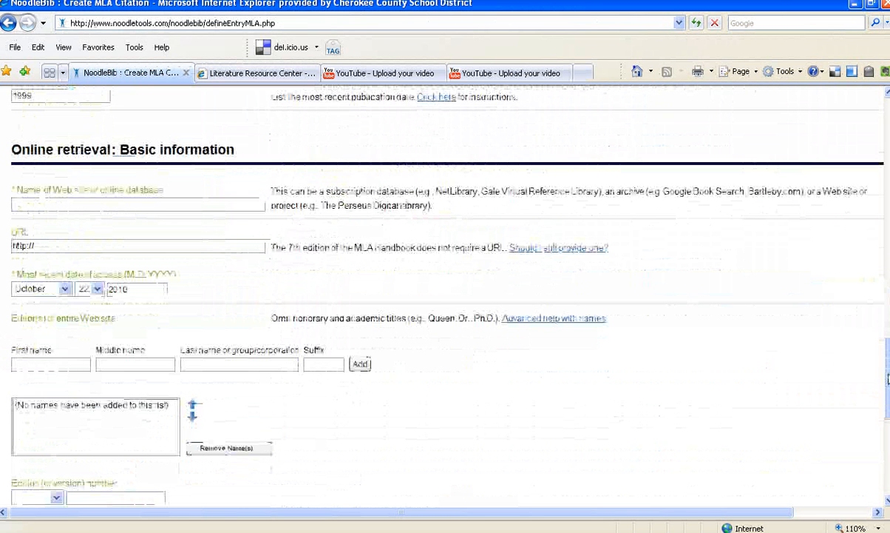
click(212, 205)
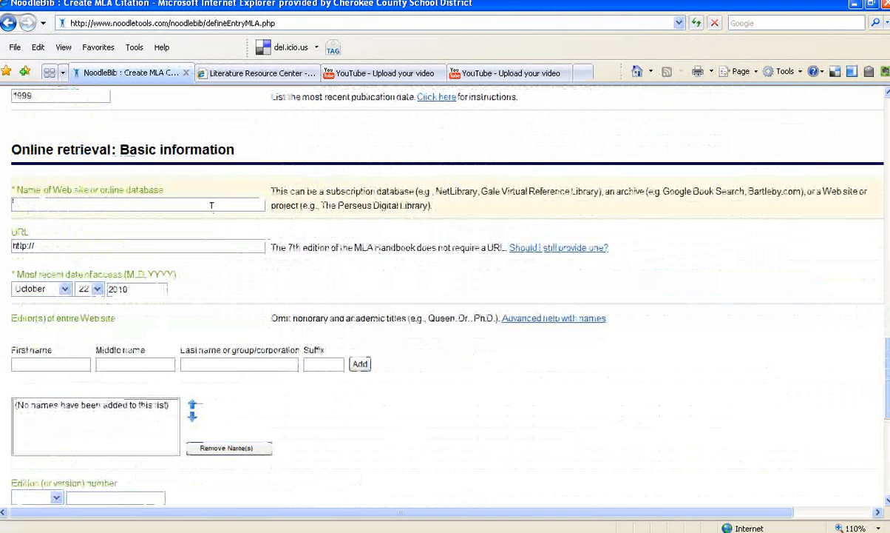
click(253, 74)
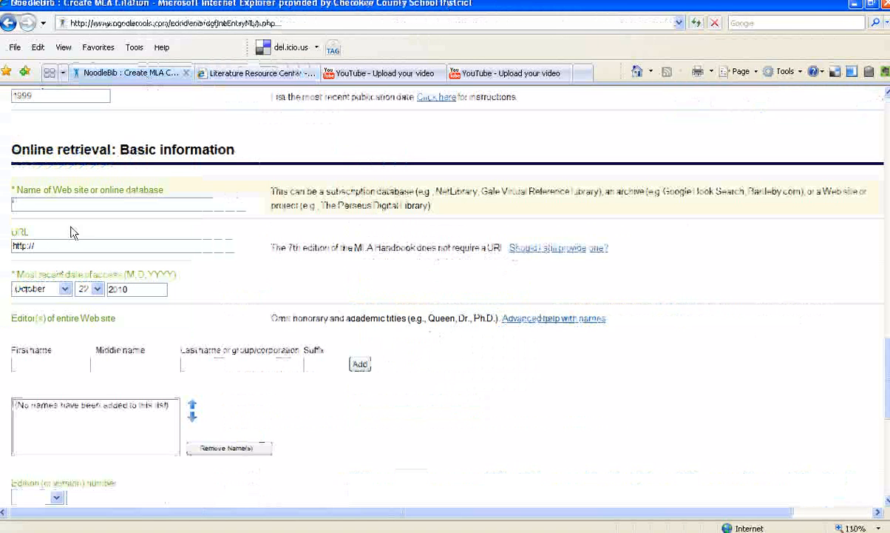
click(55, 202)
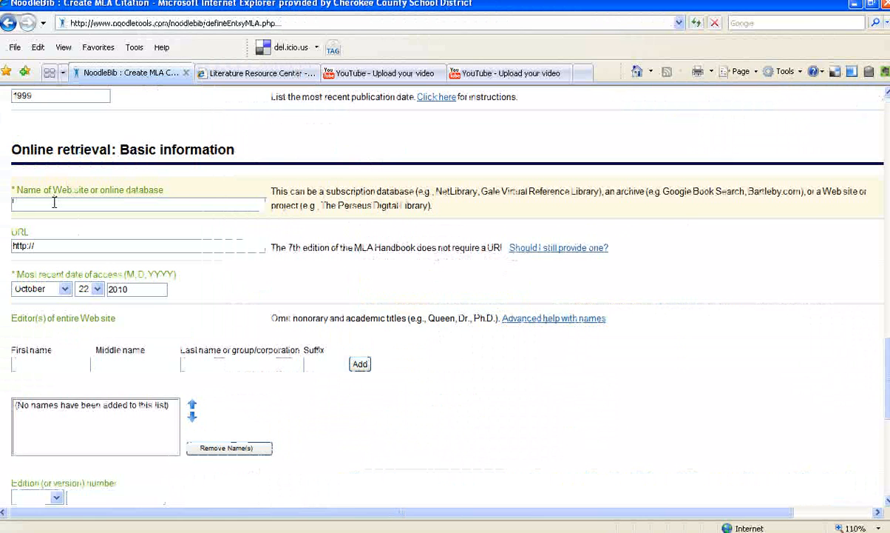
text(Litera)
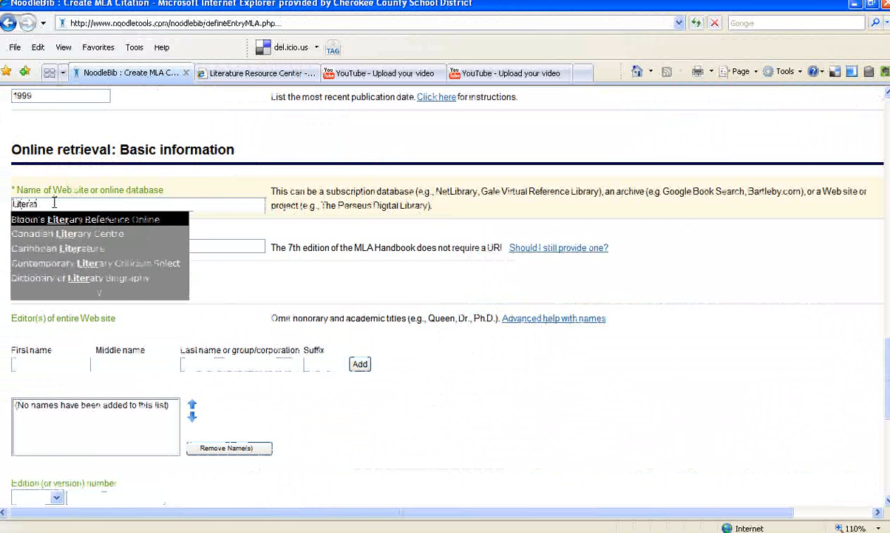
text(ture Re)
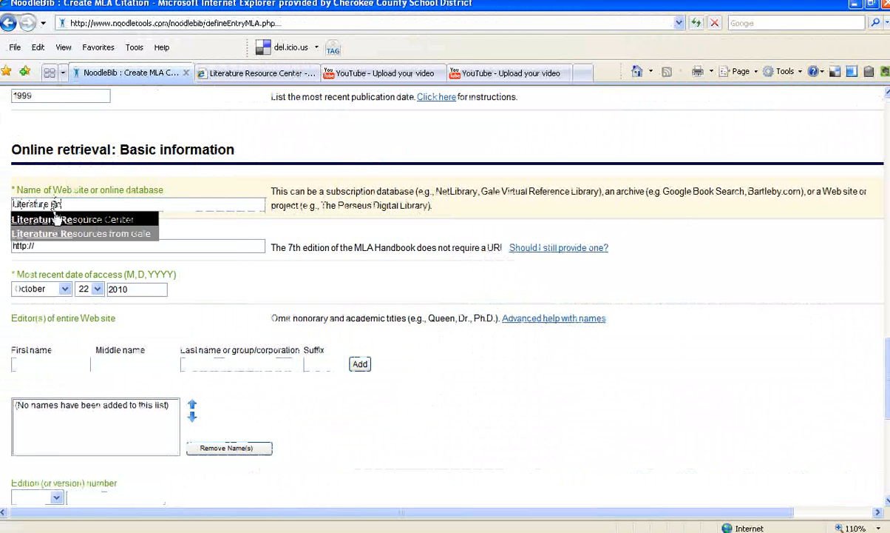
click(57, 220)
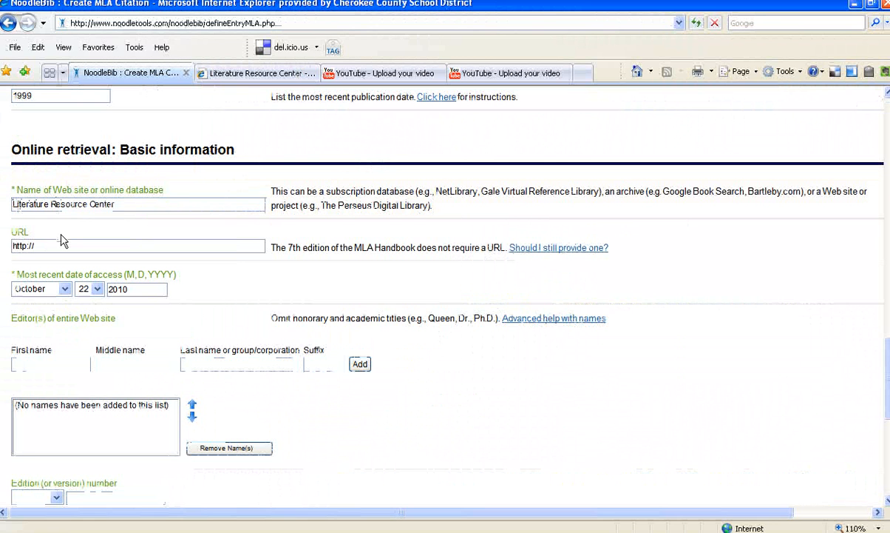
- Copy the document URL given below the source citation at the end of the John Steinbeck article in Literature Resource Center
click(249, 73)
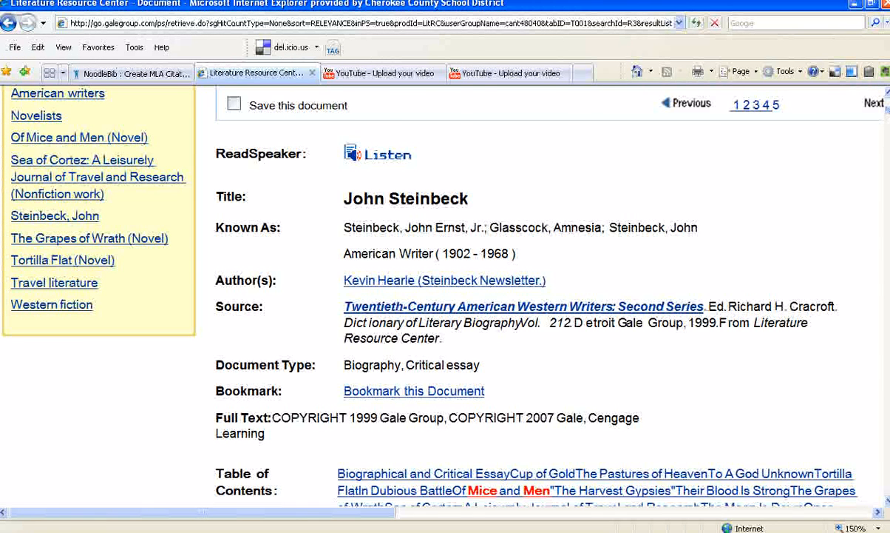
drag(888, 111, 888, 500)
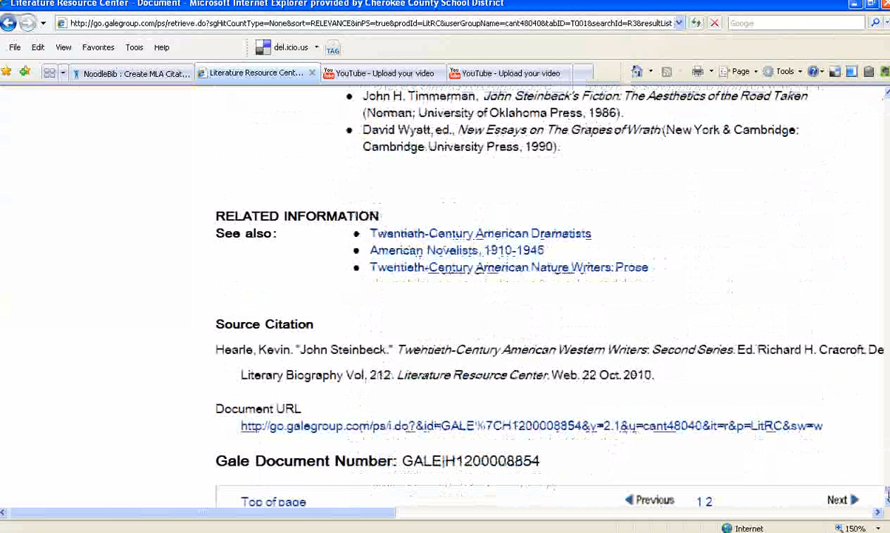
right_click(551, 429)
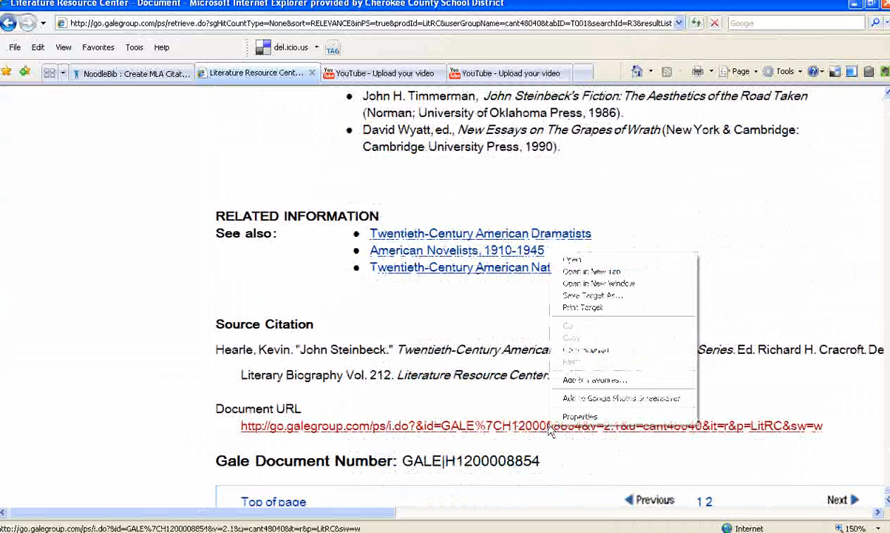
click(569, 352)
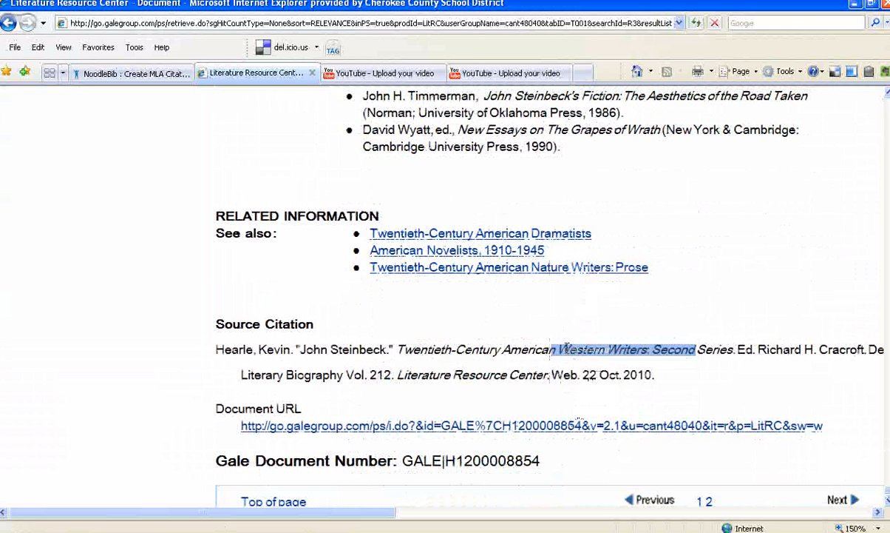
click(94, 73)
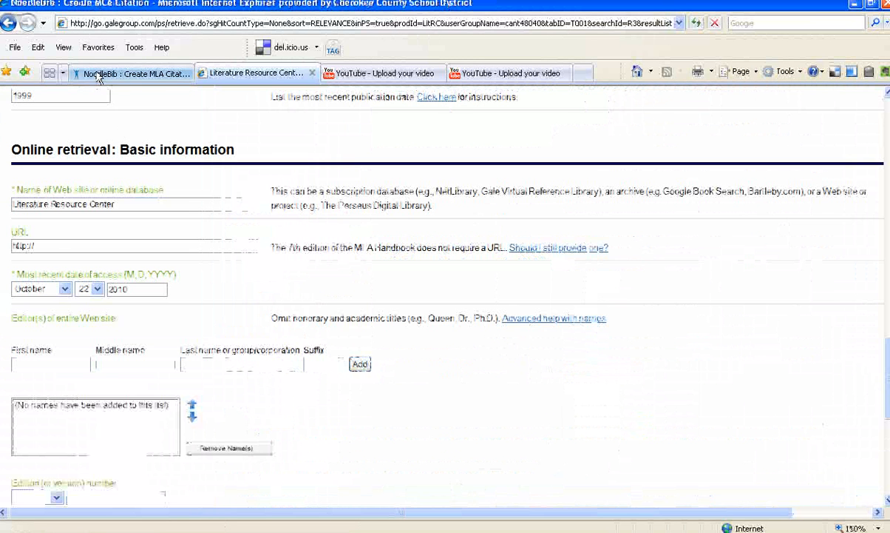
click(45, 241)
key(BackSpace)
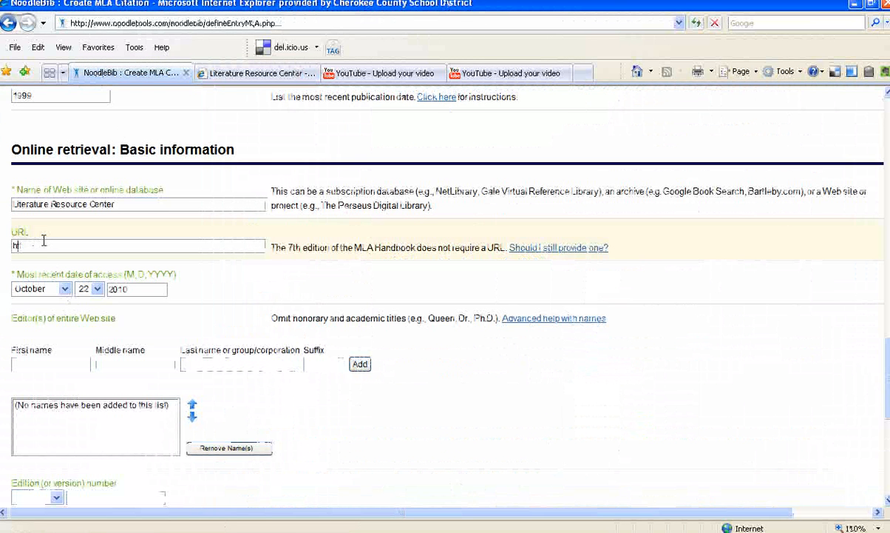
key(BackSpace)
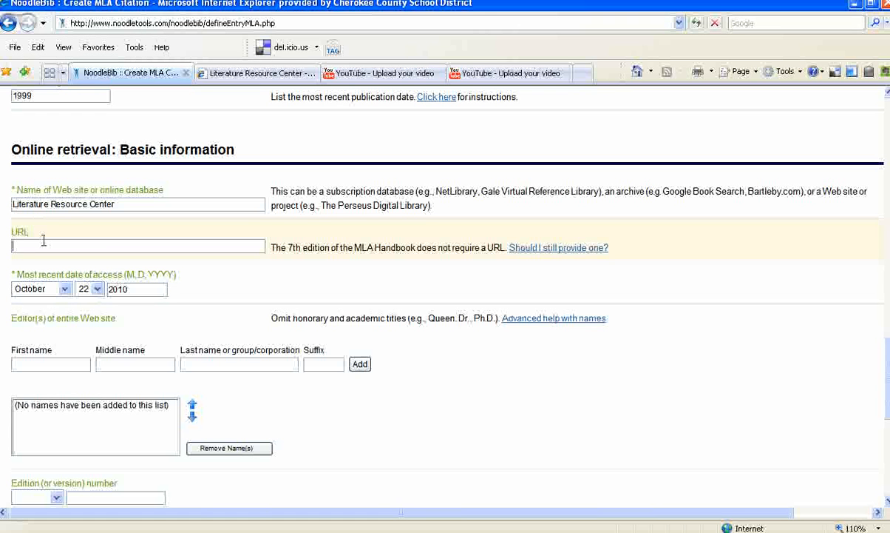
key(ctrl+v)
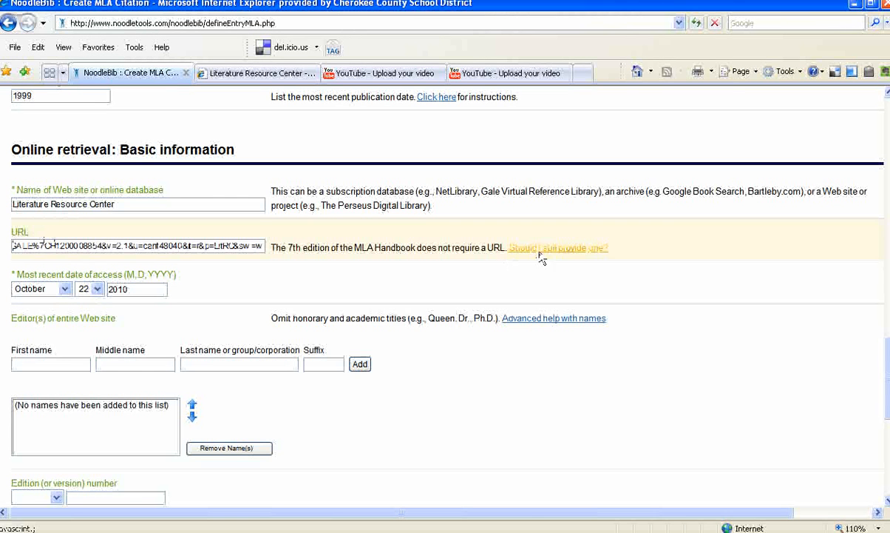
drag(887, 375, 887, 447)
click(557, 439)
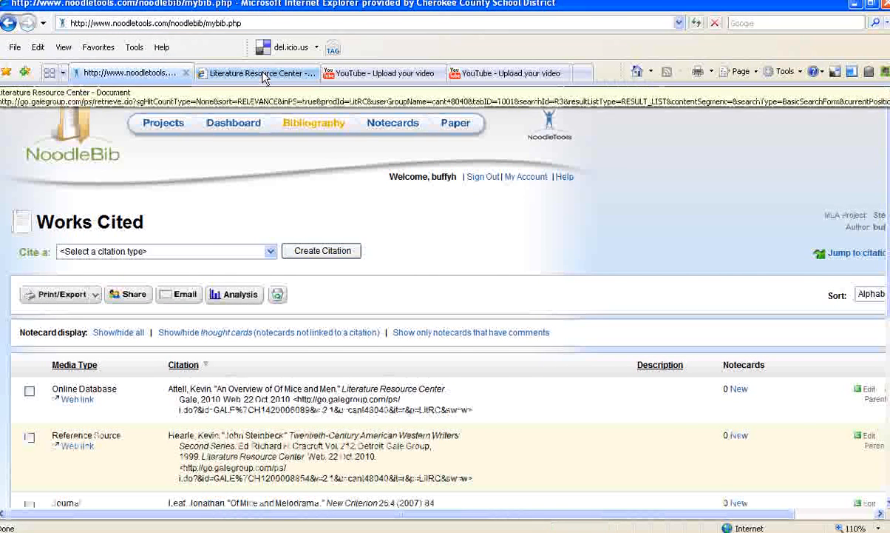
- Return to the John Steinbeck article in Literature Resource Center and review its title, author and source details
click(264, 74)
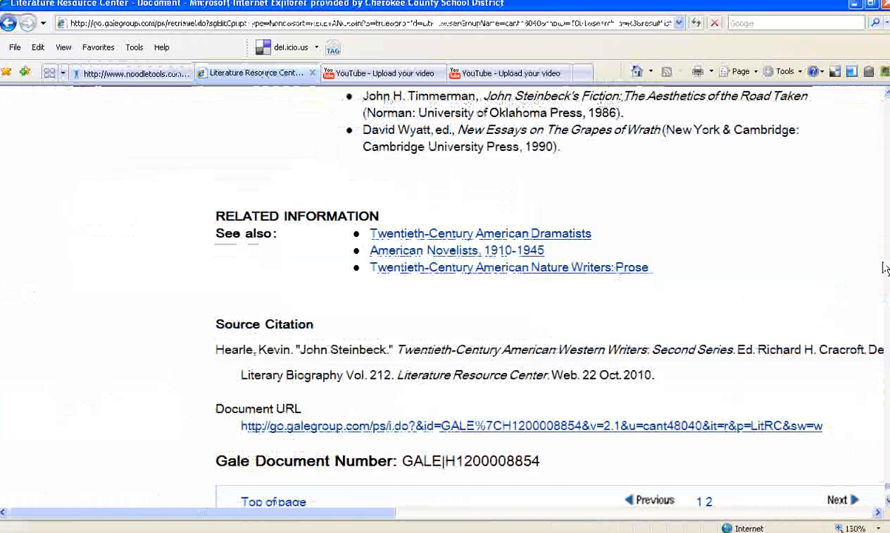
drag(885, 268, 885, 96)
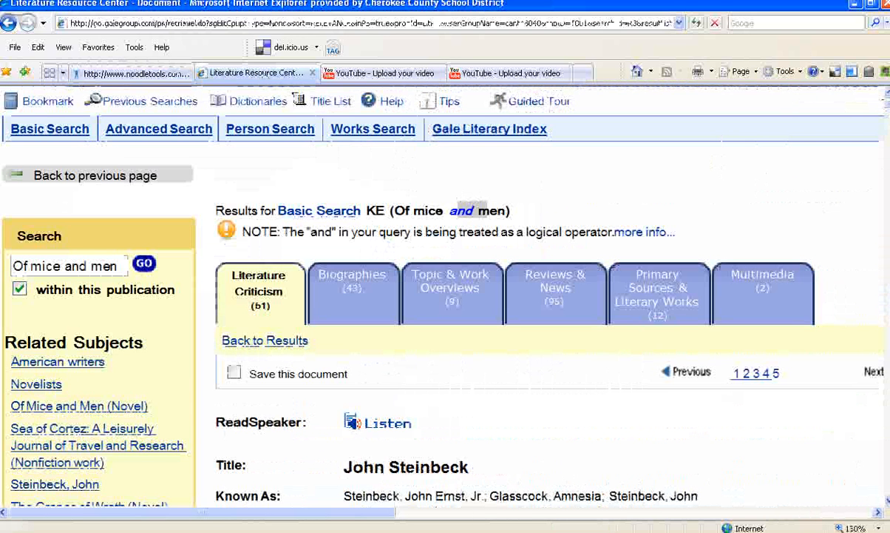
scroll(887, 475, down, 2)
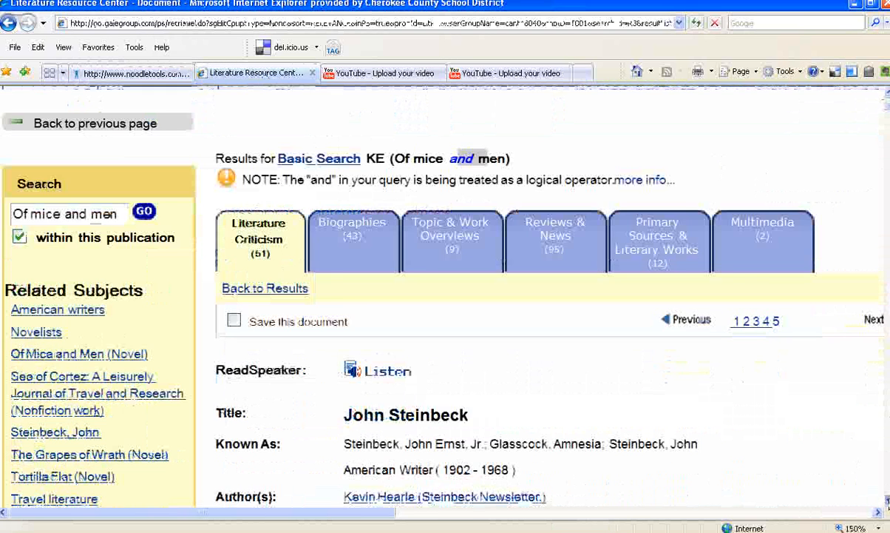
scroll(888, 476, down, 4)
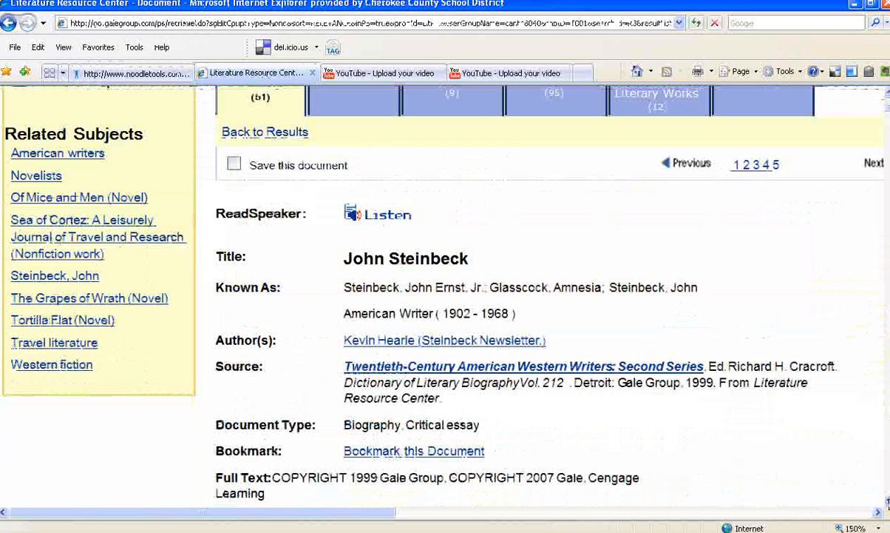